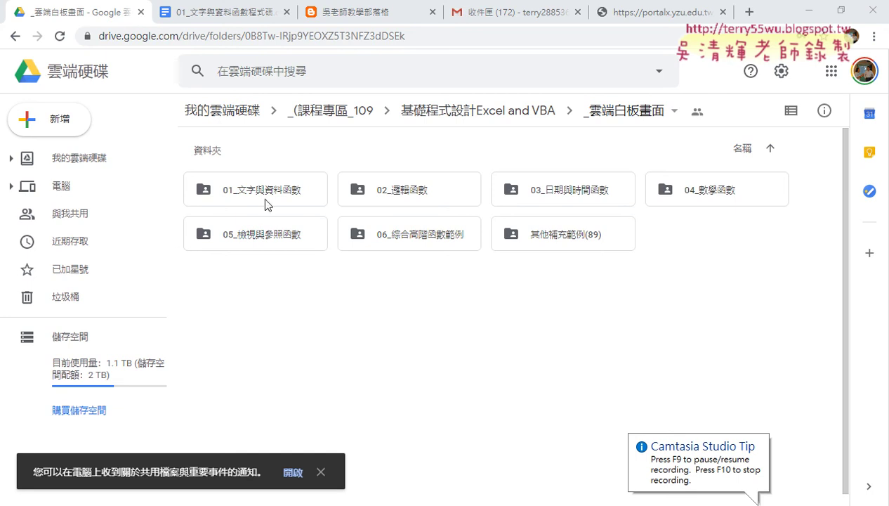
- In Google Drive, go to _雲端白板畫面 › 01_文字與資料函數 and open 01_文字與資料函數程式碼.docx
click(495, 120)
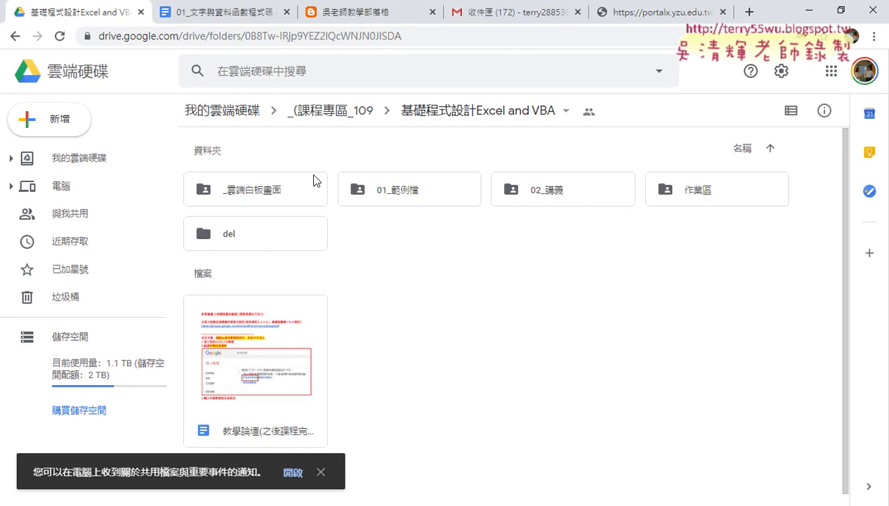
double_click(260, 194)
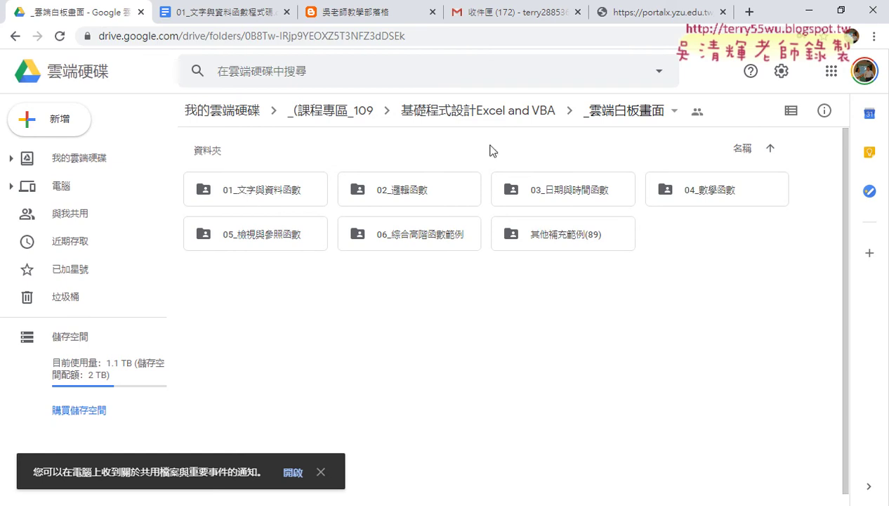
click(249, 196)
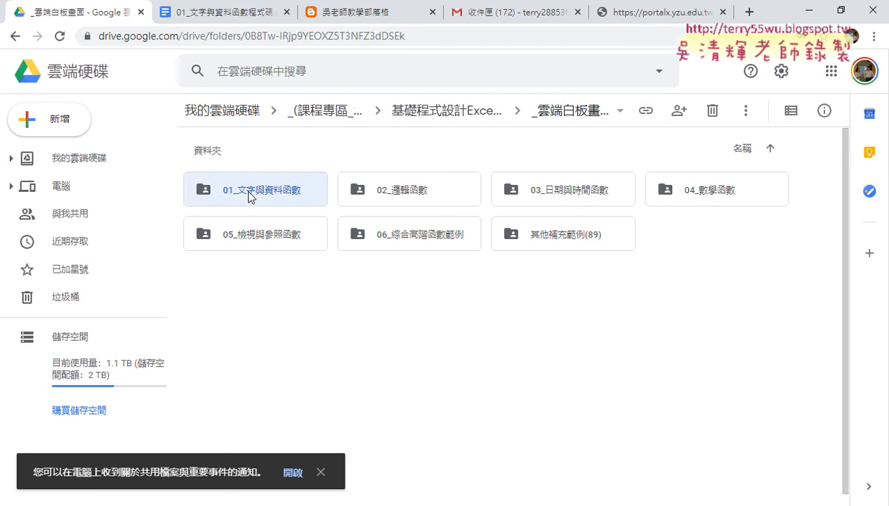
double_click(249, 196)
double_click(260, 272)
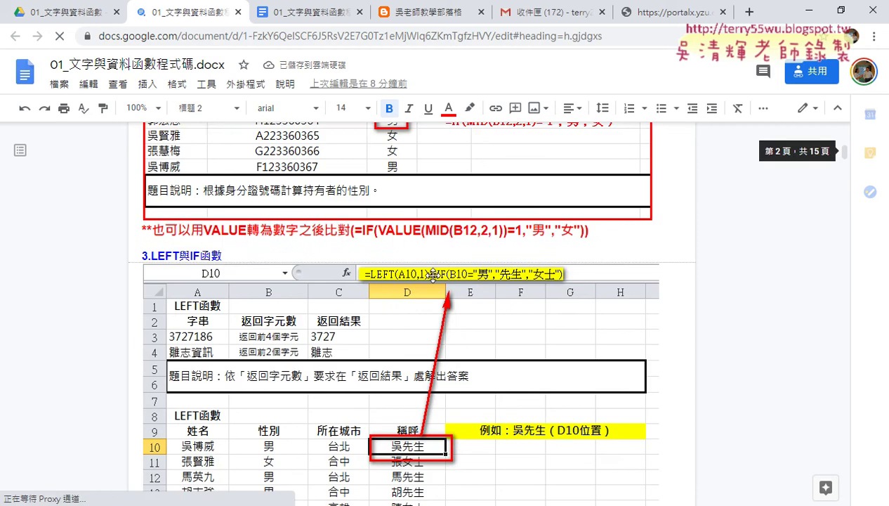
- Find 4.綜合練習1 in the document, then select its formula line and the 方法2 TEXT formula
scroll(428, 275, down, 5)
scroll(421, 278, down, 5)
scroll(393, 275, down, 5)
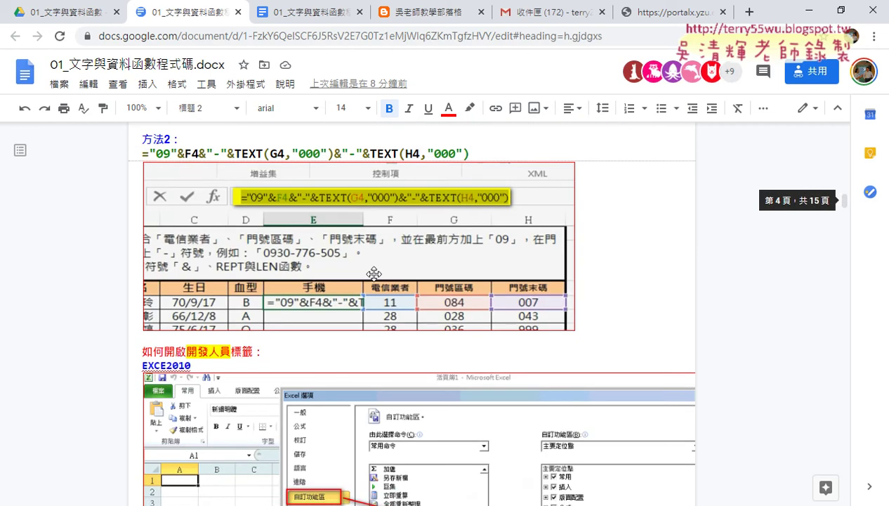
scroll(147, 261, up, 2)
scroll(151, 260, up, 2)
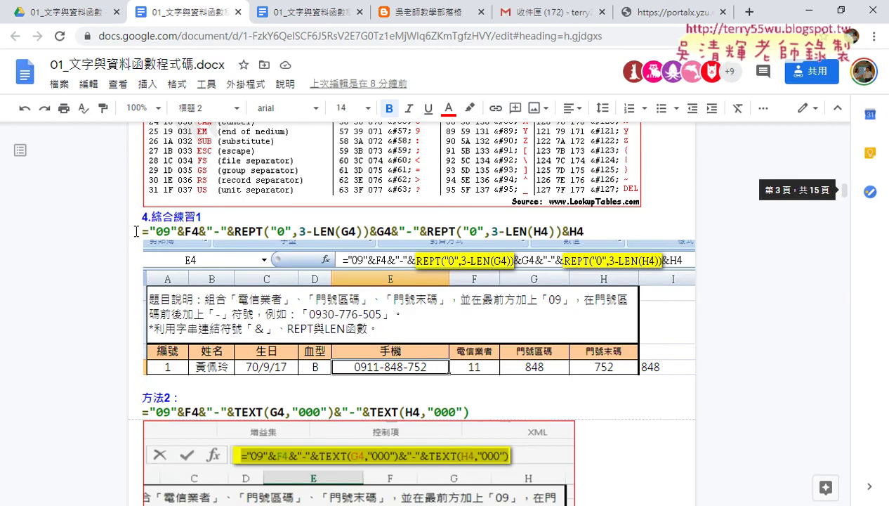
drag(135, 232, 584, 233)
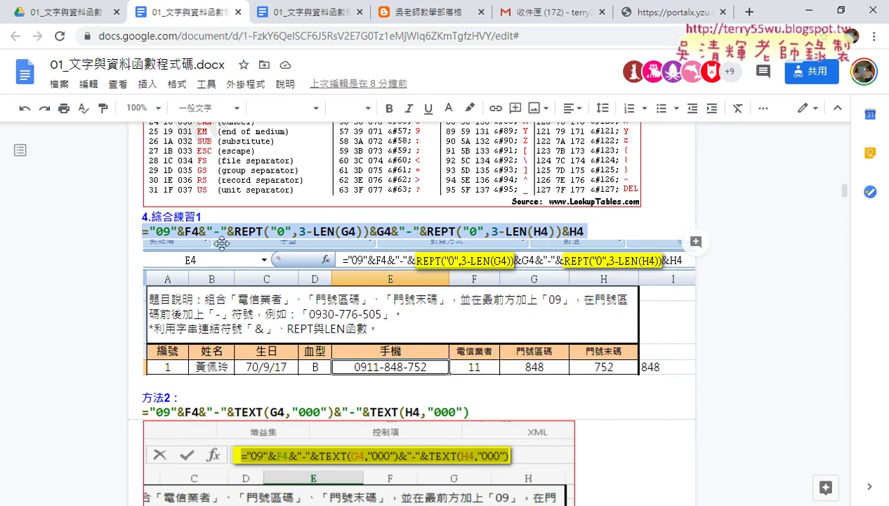
drag(138, 412, 476, 411)
scroll(476, 383, down, 2)
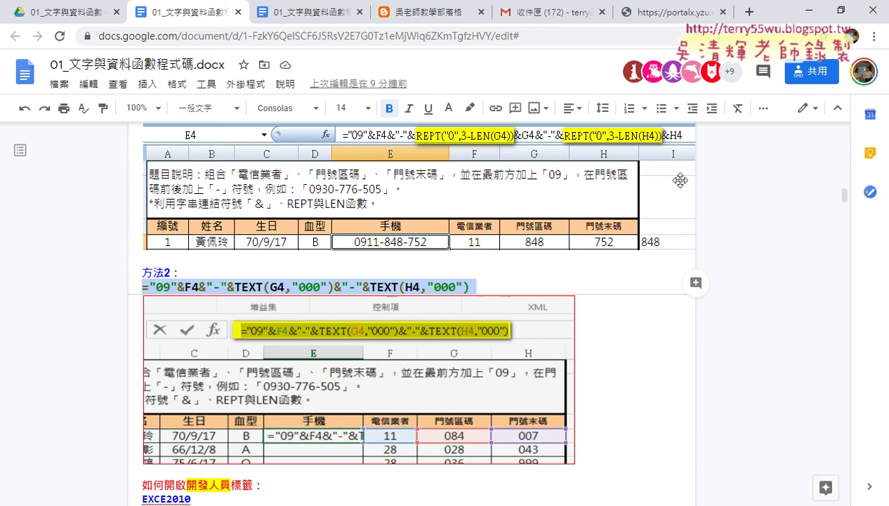
- In Excel, mark the 綜合練習 (TEXT) and 綜合練習 (巨集) tabs, then show 綜合練習 (巨集)
click(809, 19)
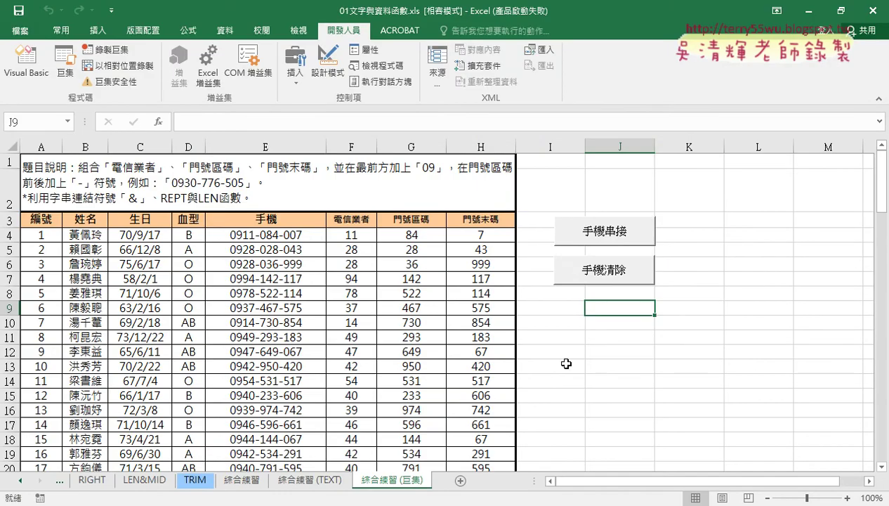
click(534, 358)
click(305, 482)
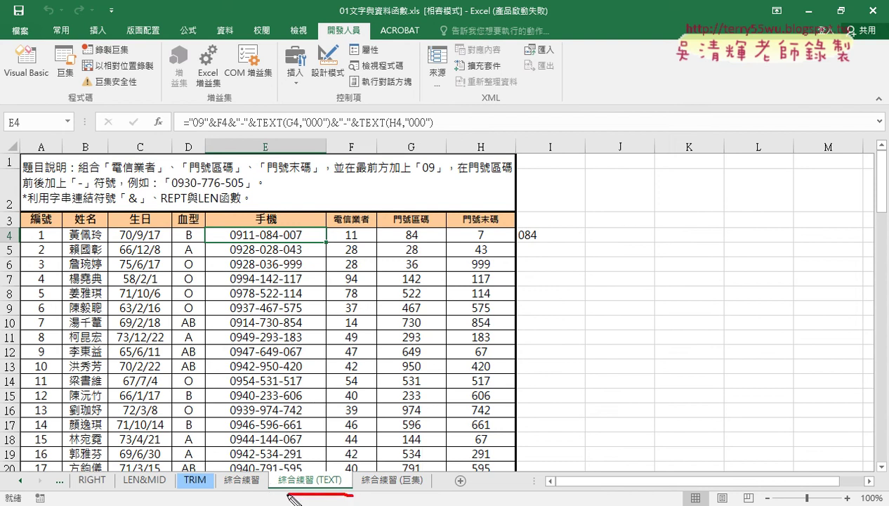
mouse_move(350, 495)
mouse_down()
mouse_move(356, 479)
mouse_move(420, 457)
mouse_up()
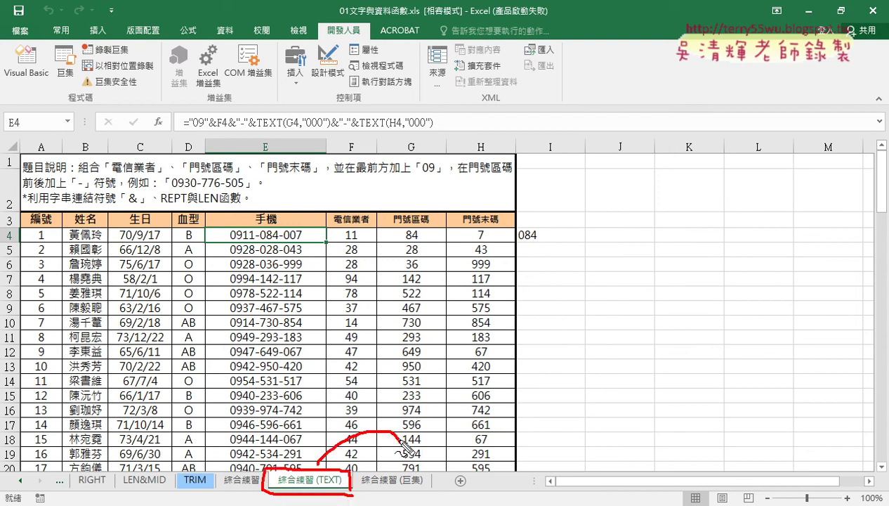
drag(420, 495, 426, 496)
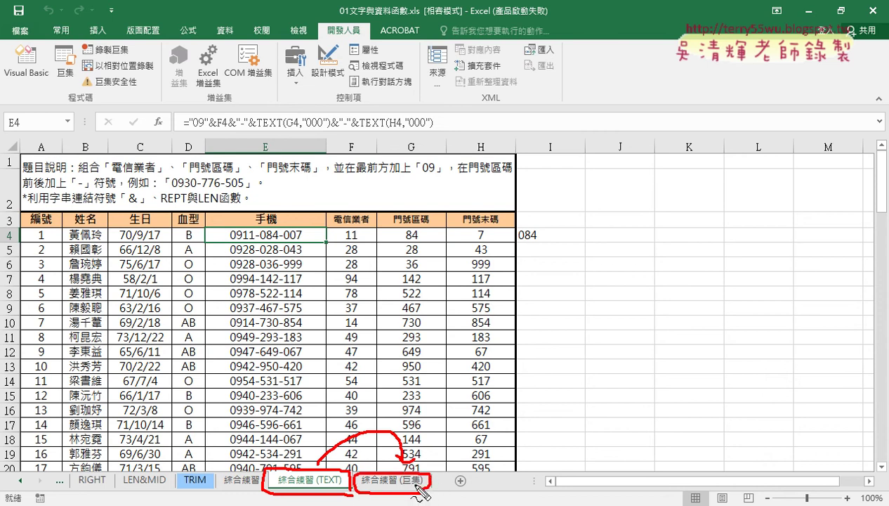
key(Escape)
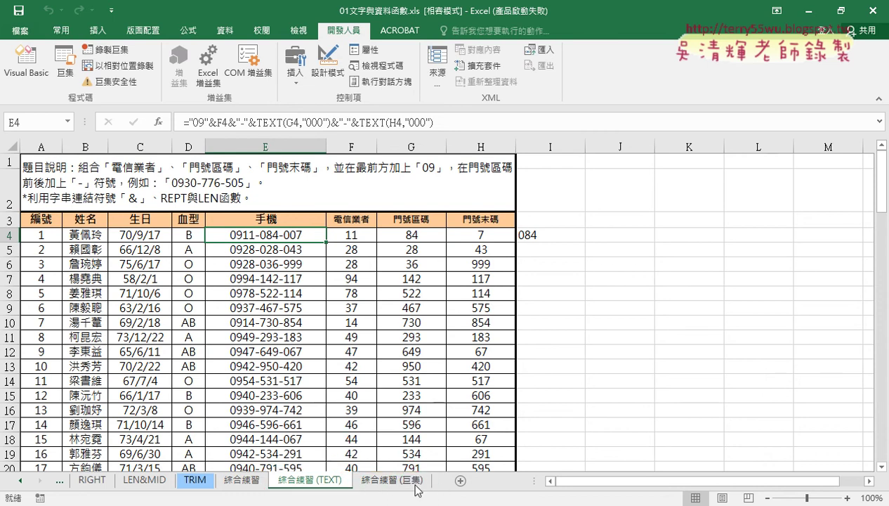
click(417, 486)
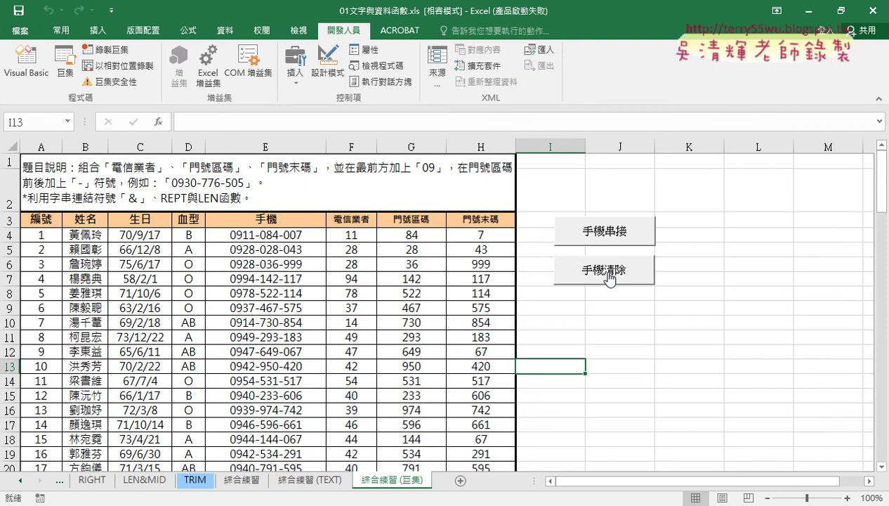
- Run the 手機清除, 手機串接, then 手機清除 buttons, and circle both buttons in red
click(608, 279)
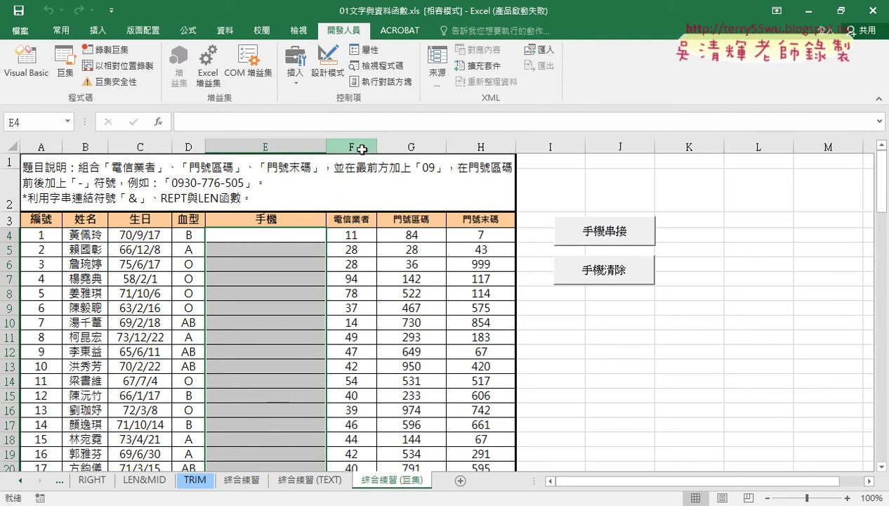
drag(359, 147, 457, 196)
click(615, 235)
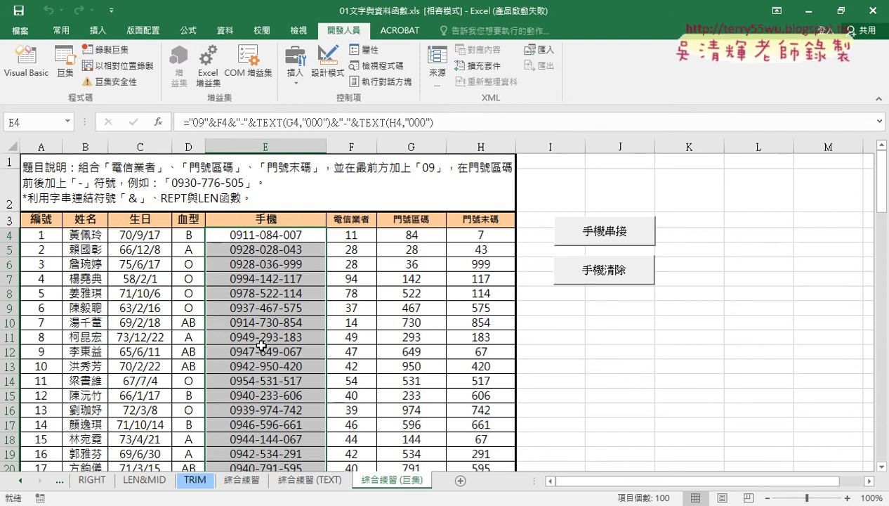
click(605, 277)
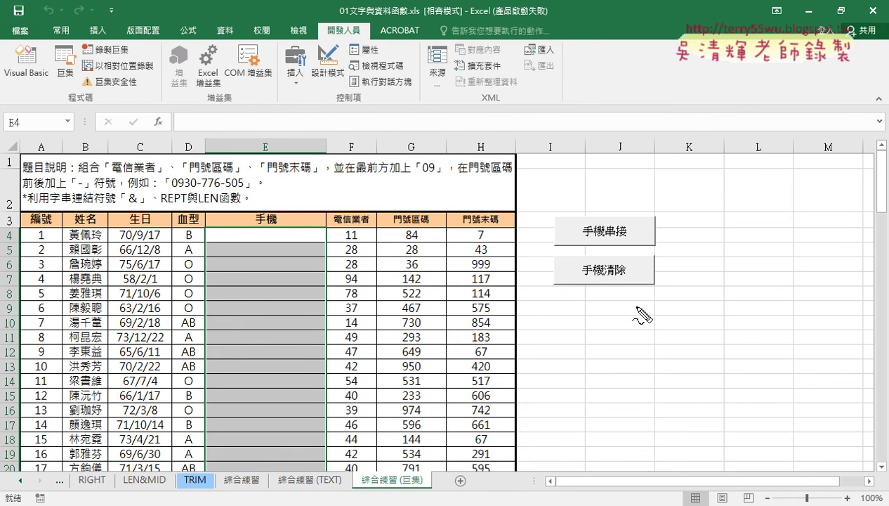
mouse_move(636, 300)
mouse_down()
mouse_move(675, 214)
mouse_move(618, 303)
mouse_up()
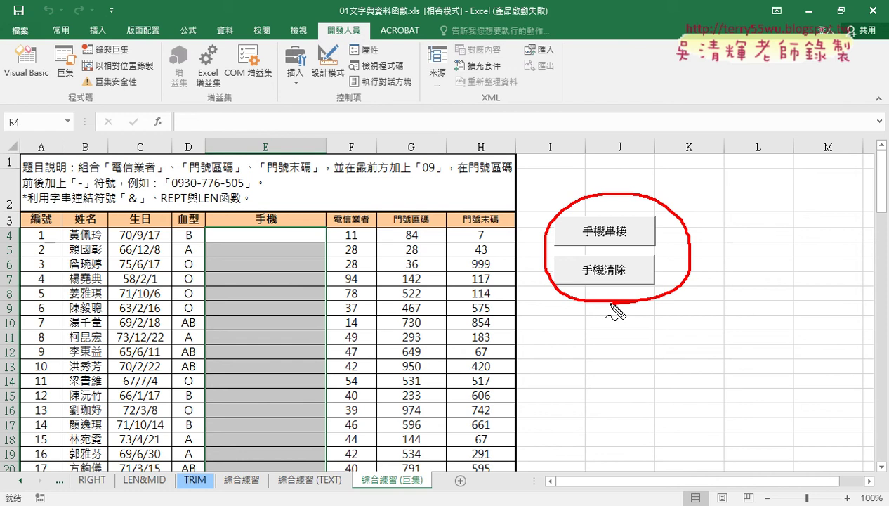
key(Escape)
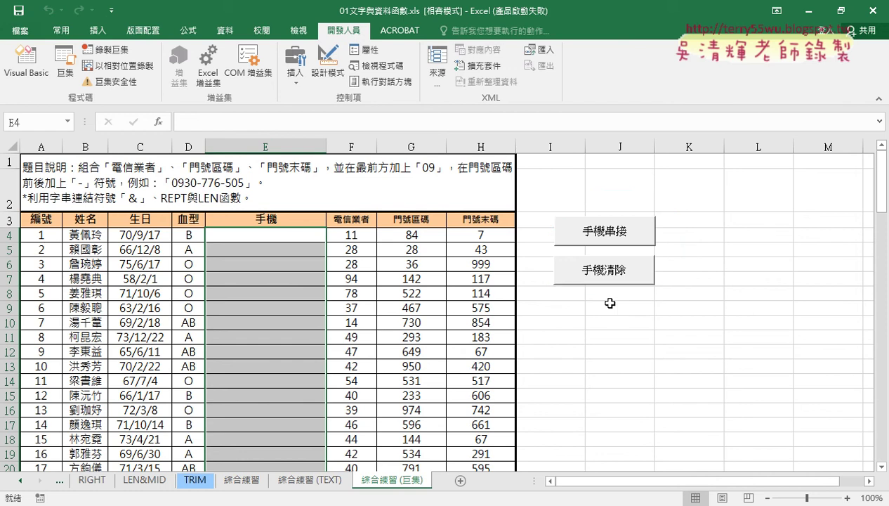
- Delete the existing 綜合練習 (巨集) sheet
right_click(402, 484)
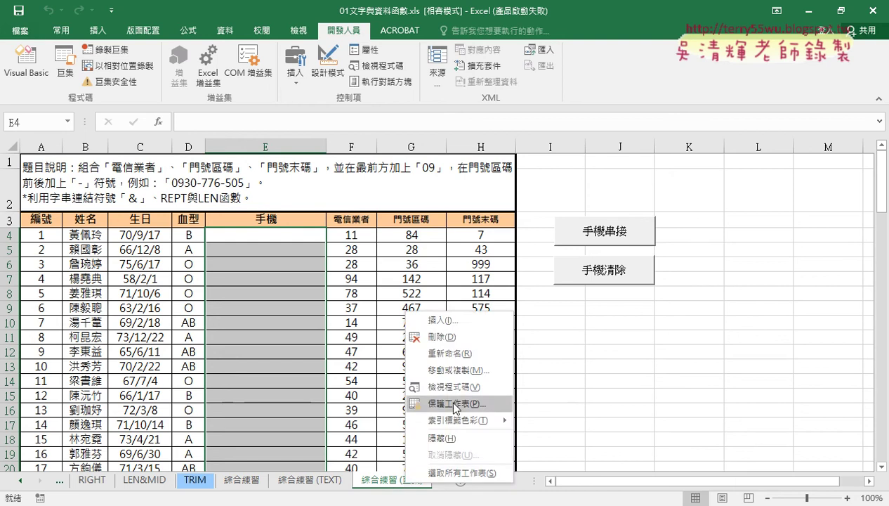
click(443, 337)
click(417, 294)
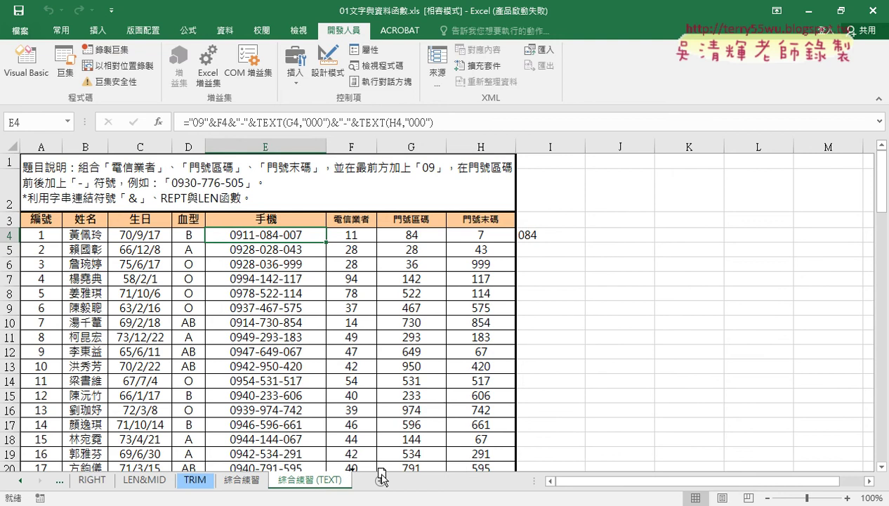
- Copy the 綜合練習 (TEXT) sheet and rename the copy 綜合練習 (巨集)
drag(382, 478, 435, 480)
double_click(410, 481)
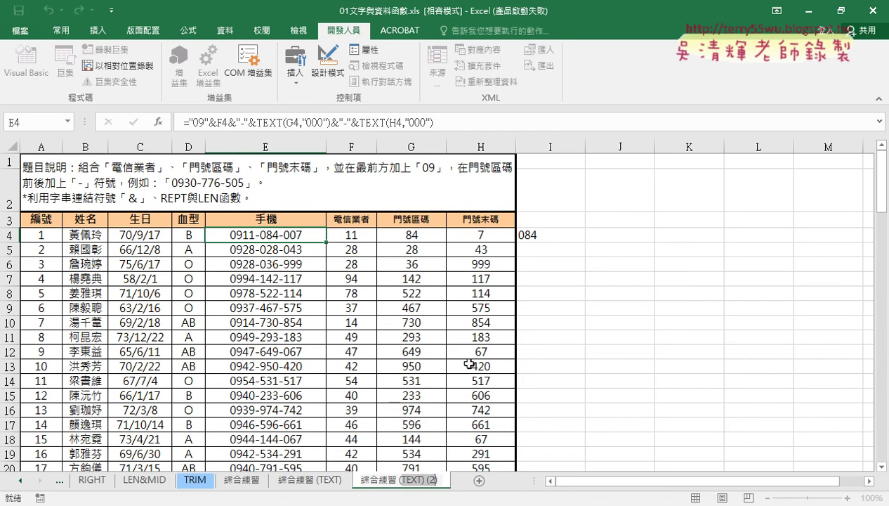
key(BackSpace)
text(gi)
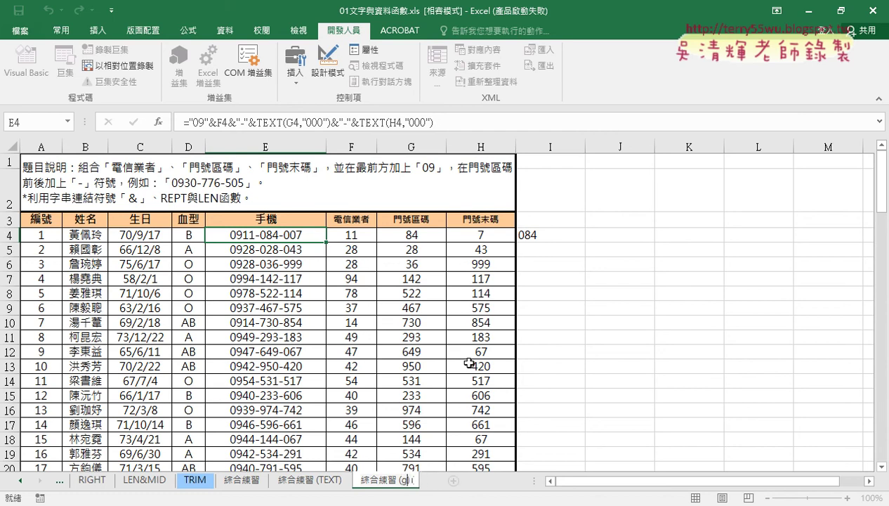
key(BackSpace)
key(BackSpace)
mouse_move(186, 505)
text(員)
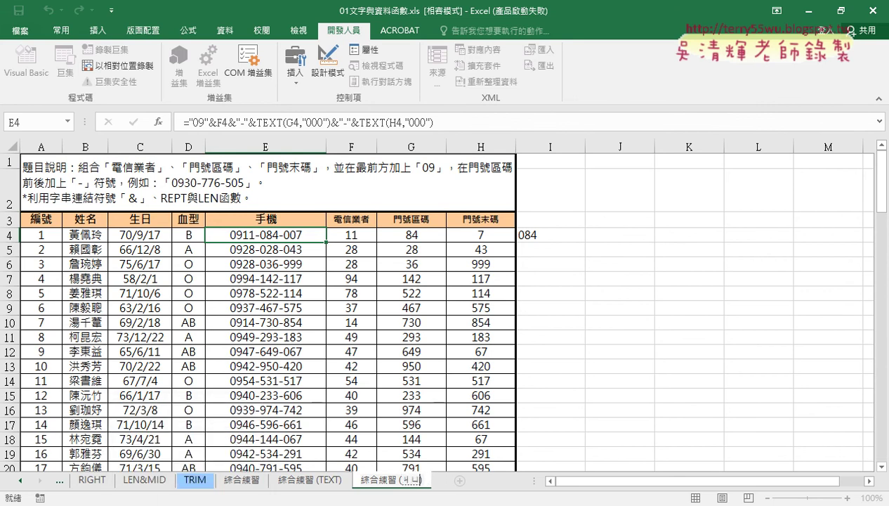
text(集)
key(Down)
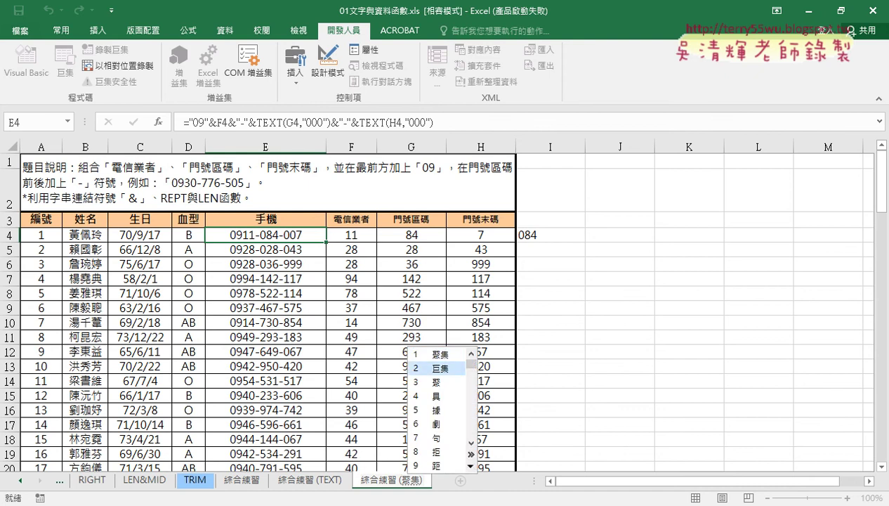
key(Return)
key(Return)
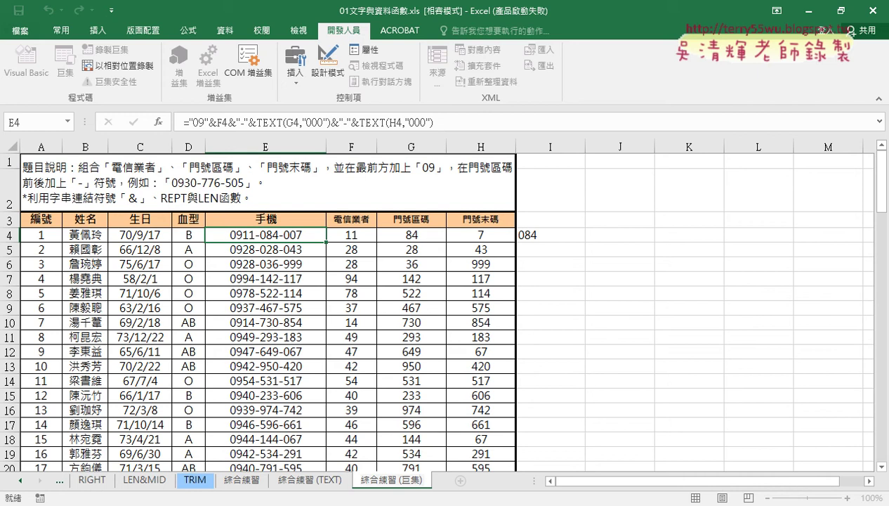
key(Return)
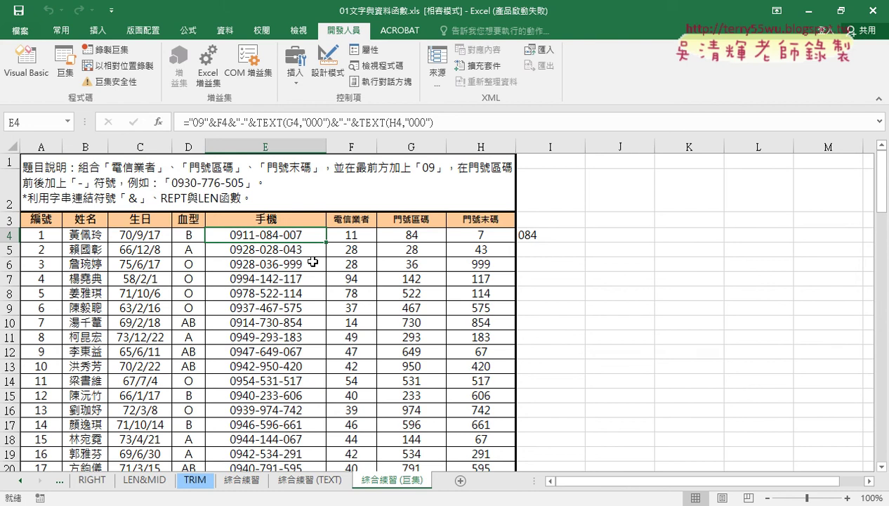
- Delete the leftover test value 084 from cell I4
click(545, 234)
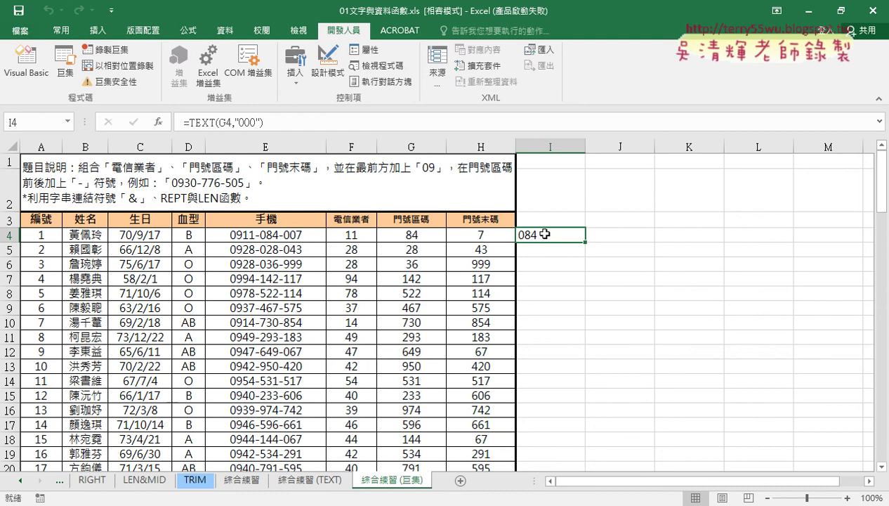
key(Delete)
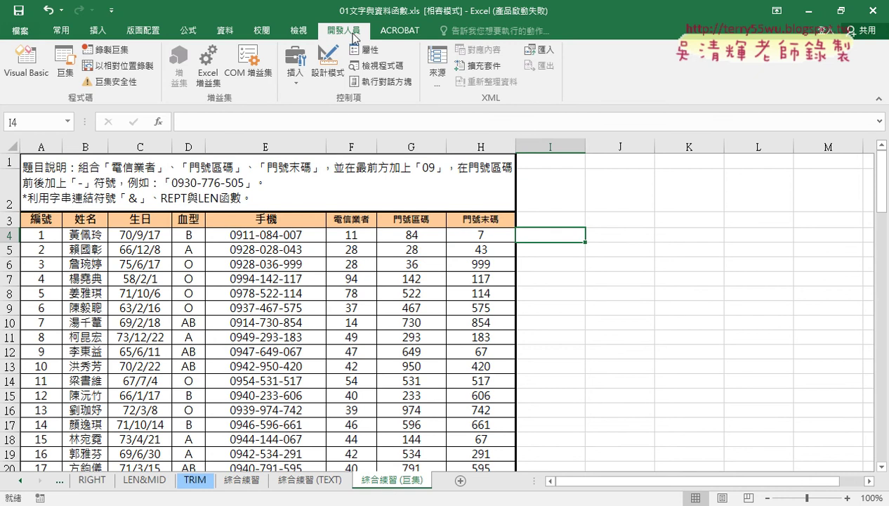
mouse_move(365, 44)
mouse_down()
mouse_move(317, 34)
mouse_move(365, 44)
mouse_up()
drag(318, 132, 346, 56)
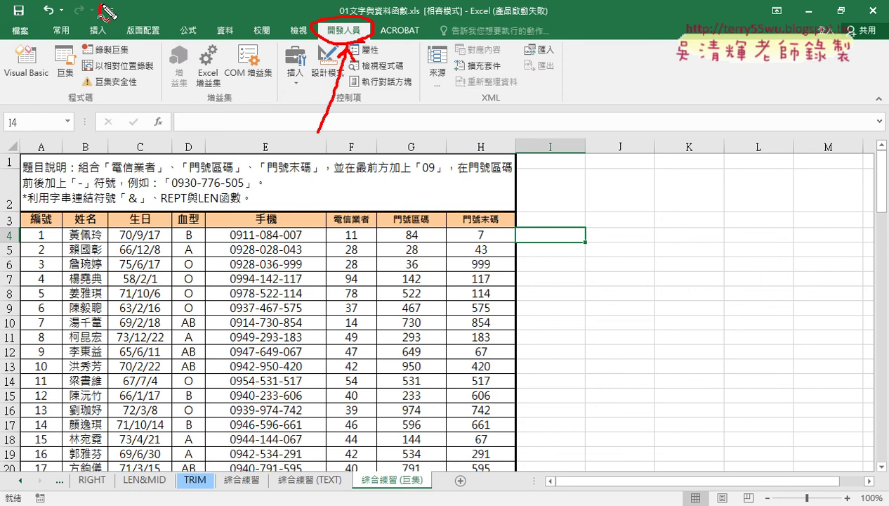
drag(101, 18, 106, 21)
- Open Excel Options at 自訂功能區 via the Quick Access Toolbar's More Commands, and untick 開發人員
key(Escape)
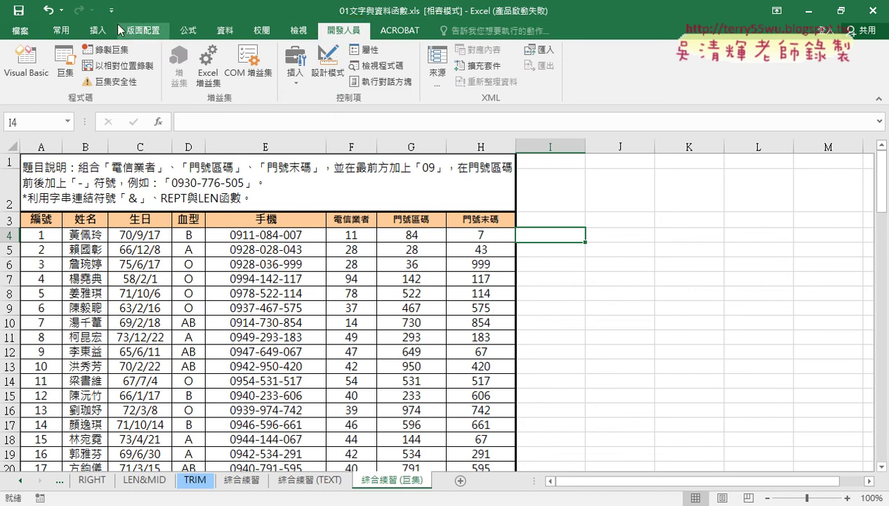
click(111, 9)
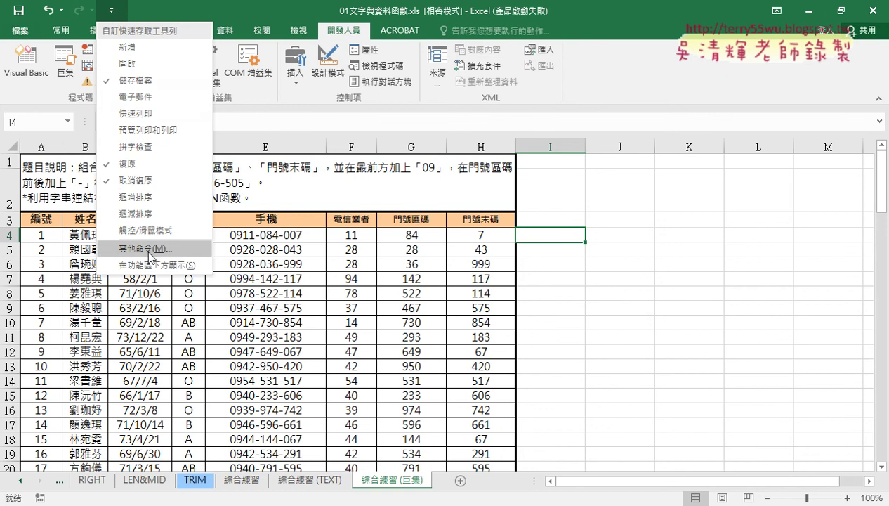
click(149, 248)
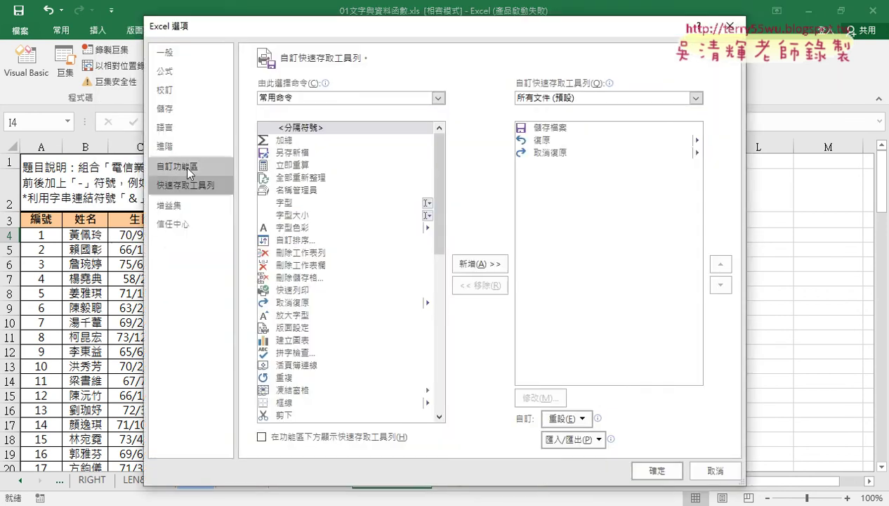
click(187, 170)
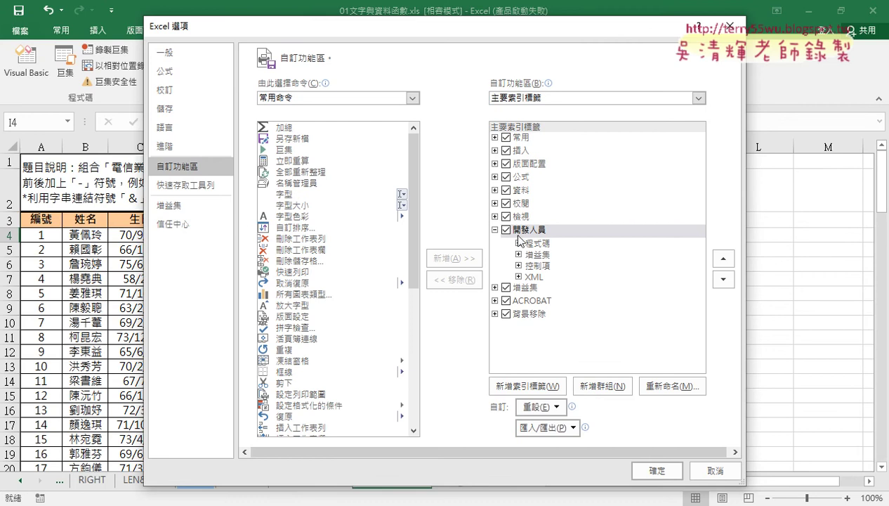
click(507, 230)
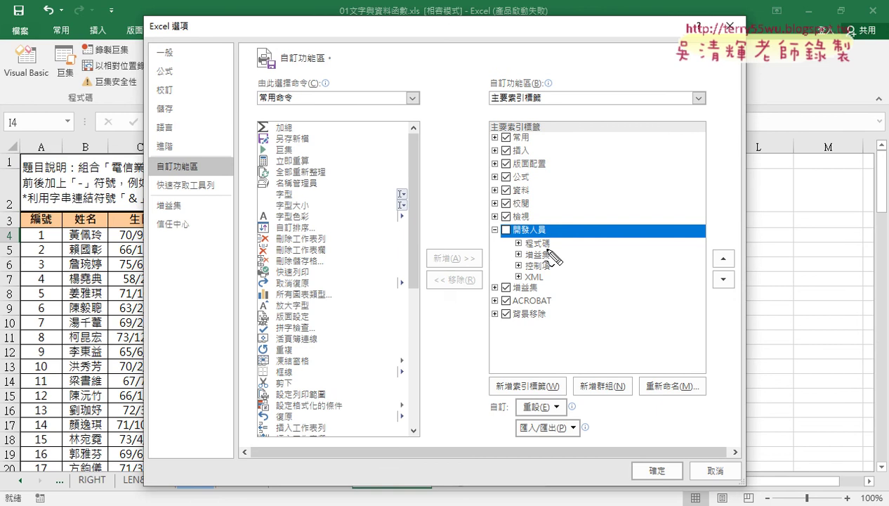
drag(554, 236, 552, 241)
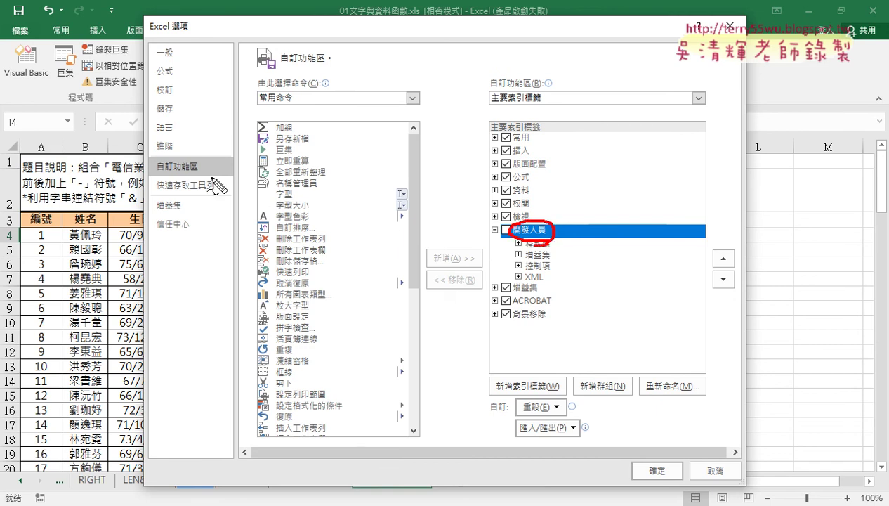
drag(204, 176, 187, 182)
mouse_move(123, 8)
mouse_down()
mouse_move(107, 30)
mouse_move(144, 149)
mouse_up()
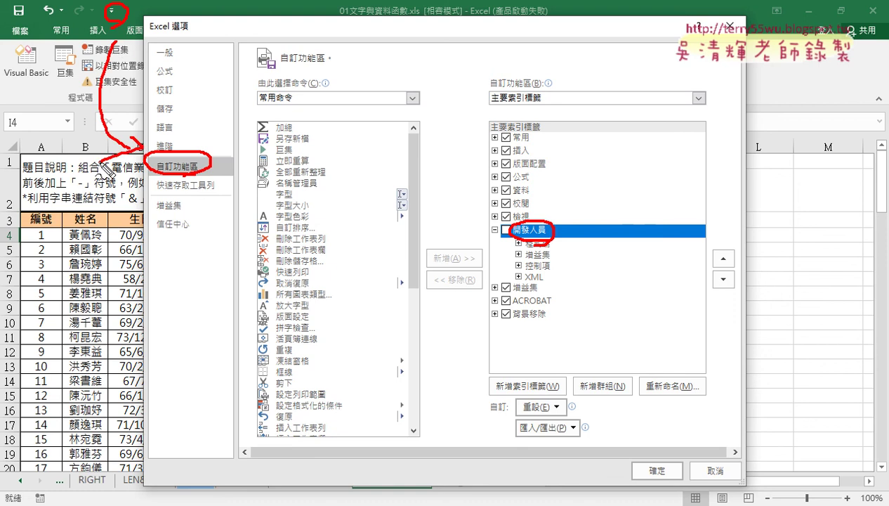
mouse_move(219, 172)
mouse_down()
mouse_move(515, 242)
mouse_move(513, 234)
mouse_up()
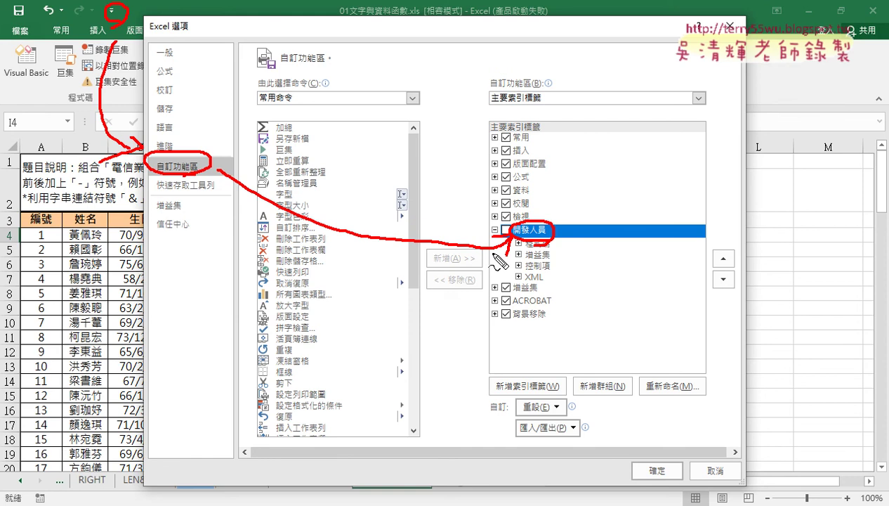
- Re-tick the 開發人員 tab in the ribbon customization list
click(506, 230)
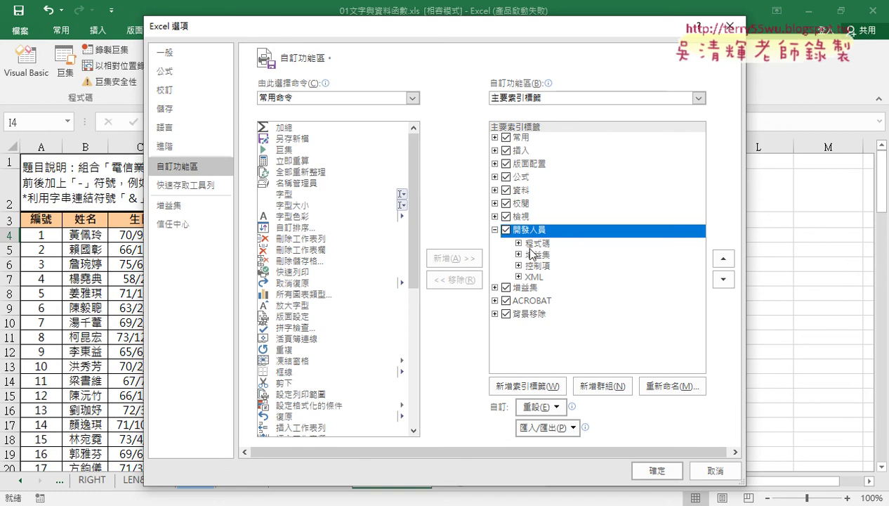
- Close Options with OK, then open the 錄製巨集 dialog and move it aside
click(653, 471)
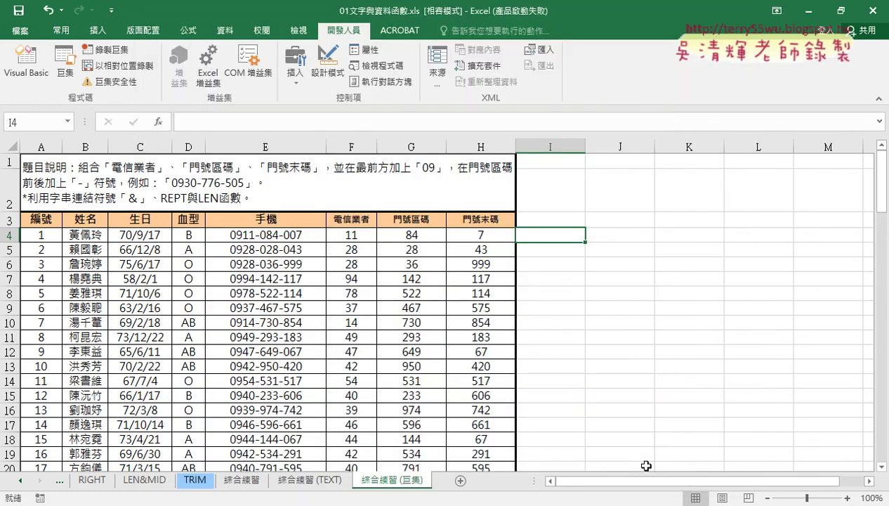
click(113, 54)
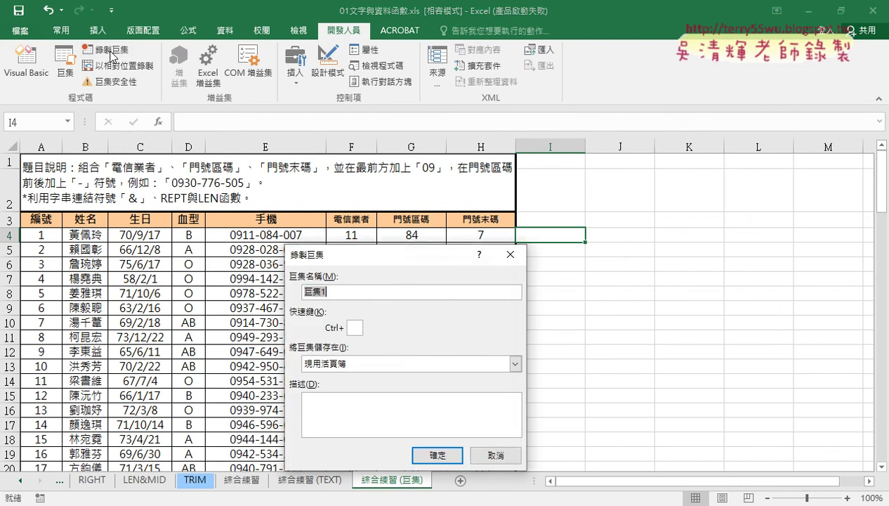
drag(414, 257, 580, 86)
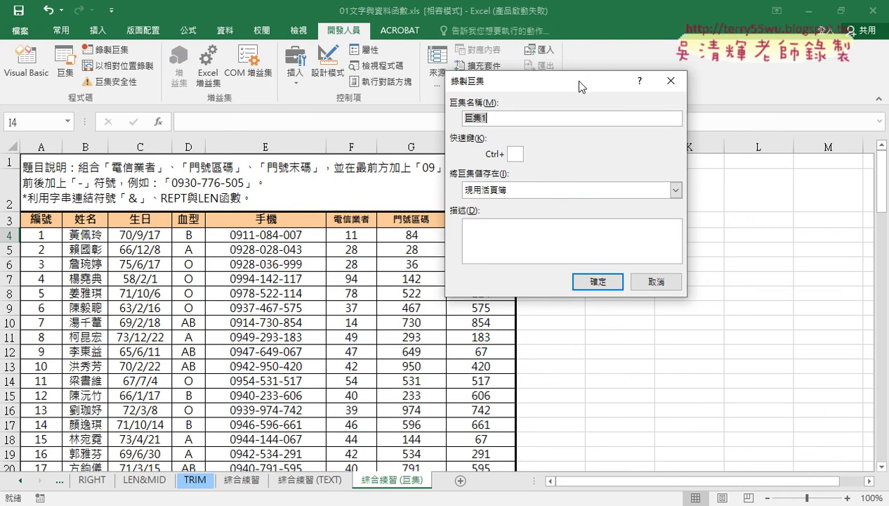
- Cancel the 錄製巨集 dialog, re-enter E4's phone formula, and fill it down the 手機 column
click(670, 81)
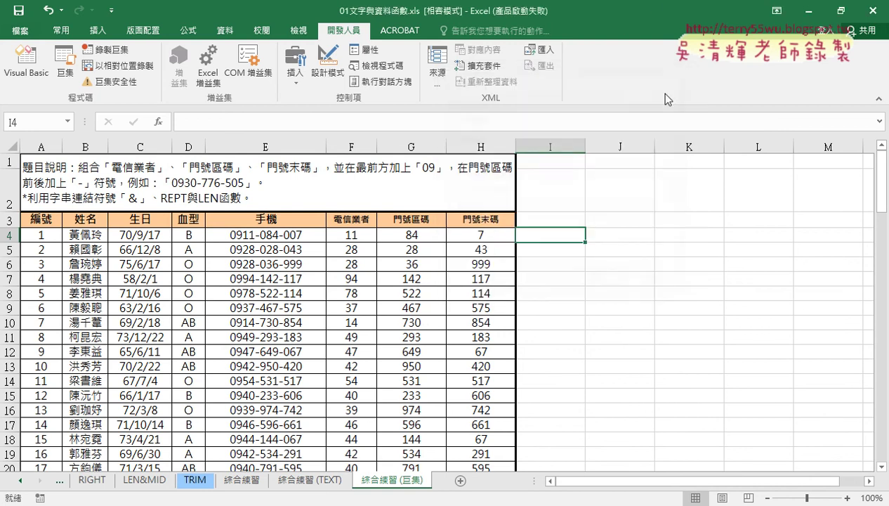
click(591, 251)
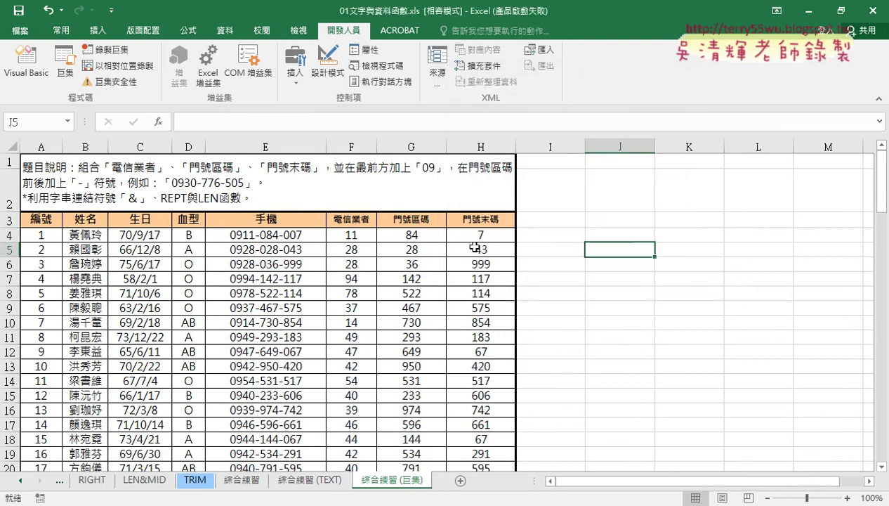
click(307, 236)
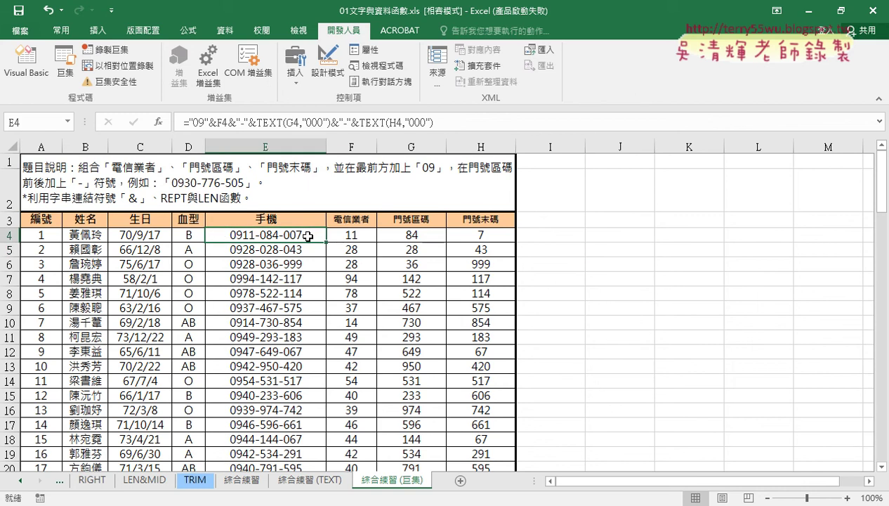
click(246, 123)
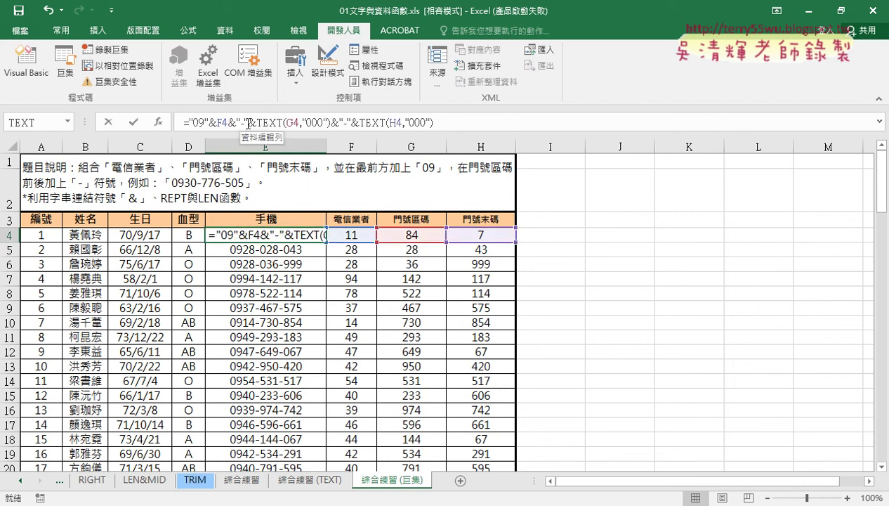
click(132, 123)
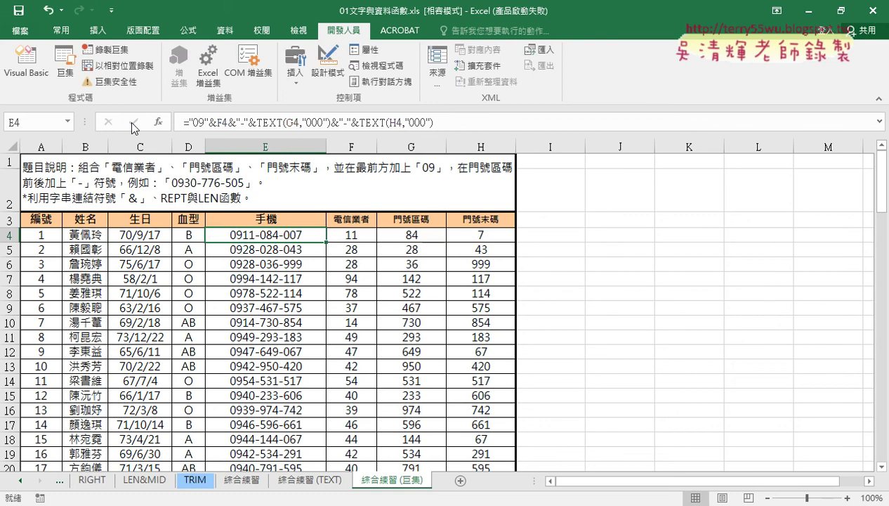
double_click(326, 242)
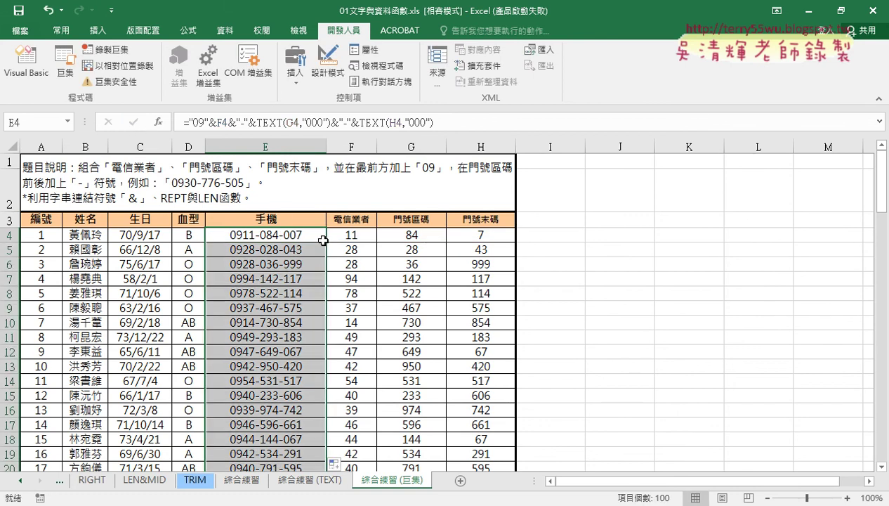
click(545, 256)
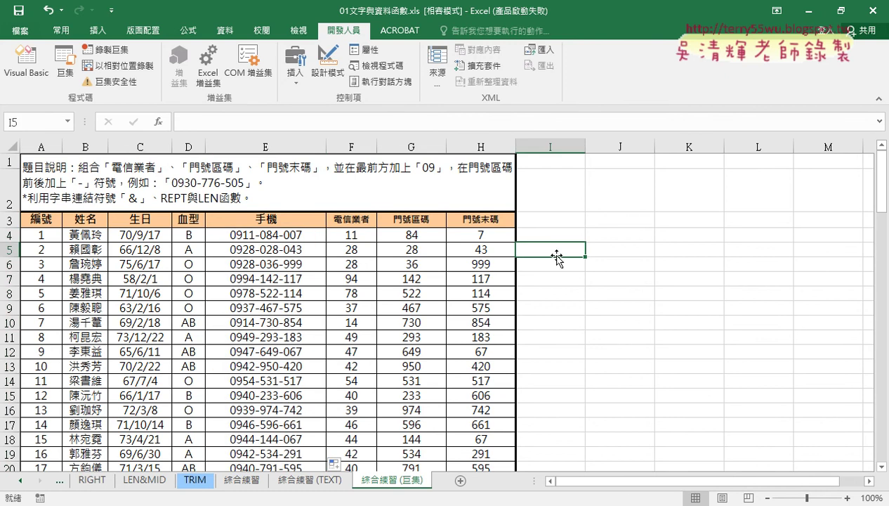
- Re-enter E4's formula once more and fill it down through E103
click(300, 236)
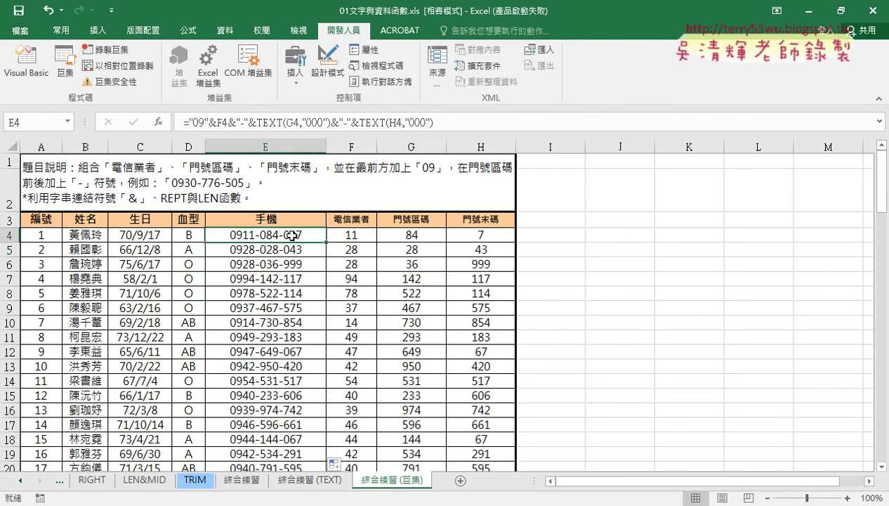
click(543, 275)
click(274, 235)
click(251, 122)
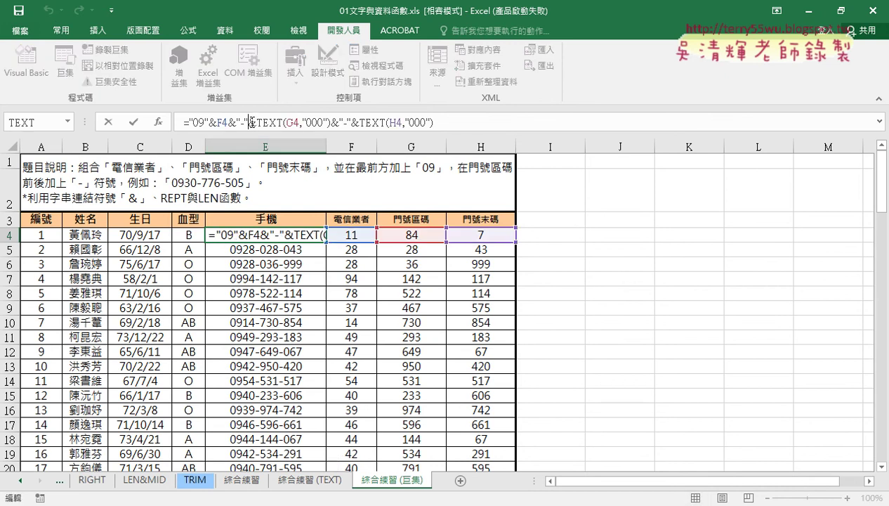
click(128, 124)
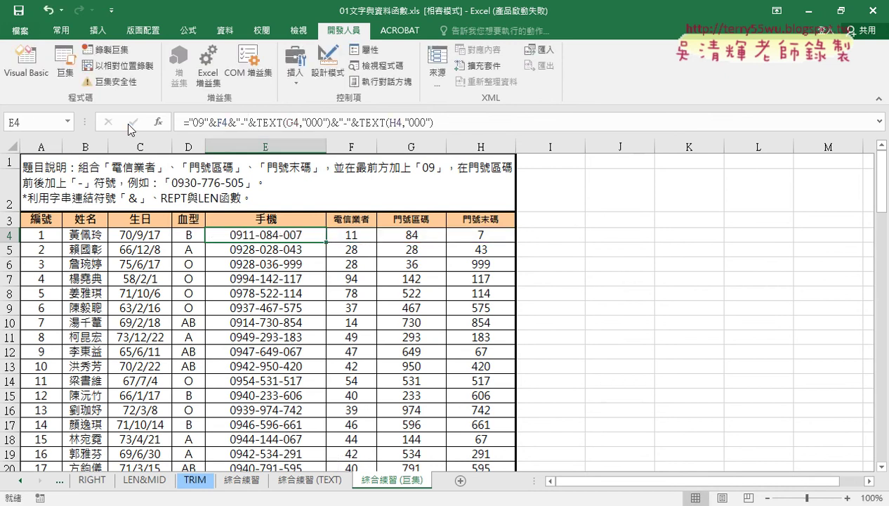
double_click(326, 242)
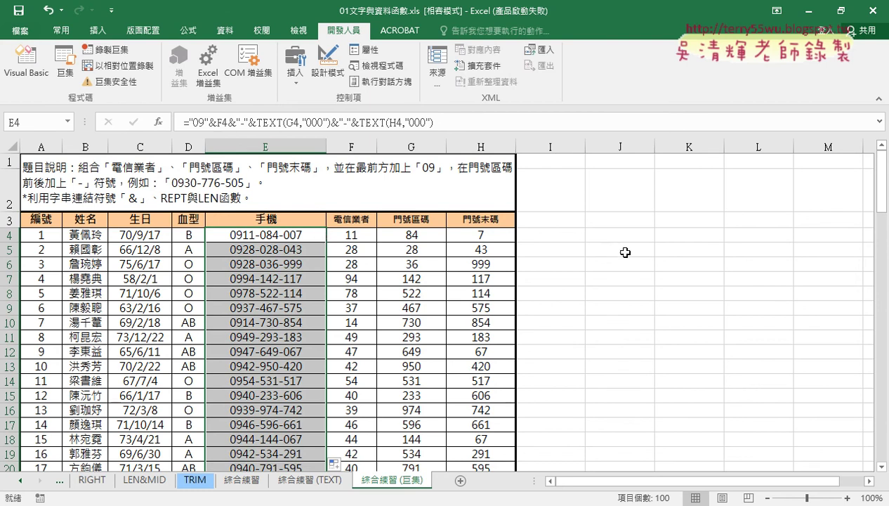
- Select the 手機 cells E4:E103 and clear their phone-number contents
click(588, 251)
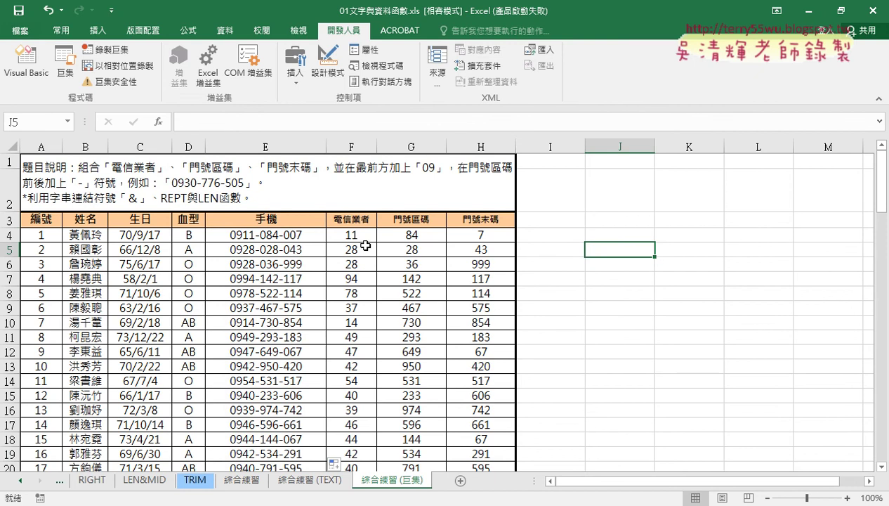
click(294, 236)
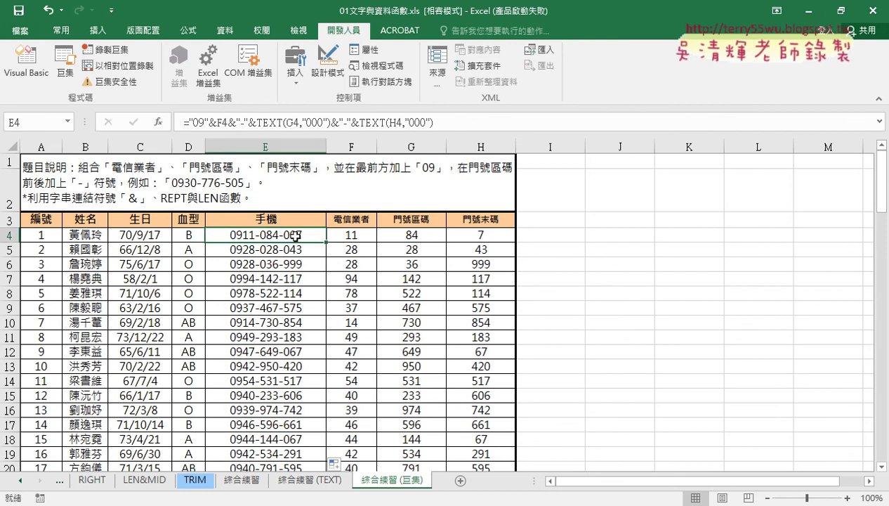
mouse_move(295, 236)
mouse_down()
mouse_move(289, 289)
mouse_move(290, 239)
mouse_up()
key(ctrl+shift+Down)
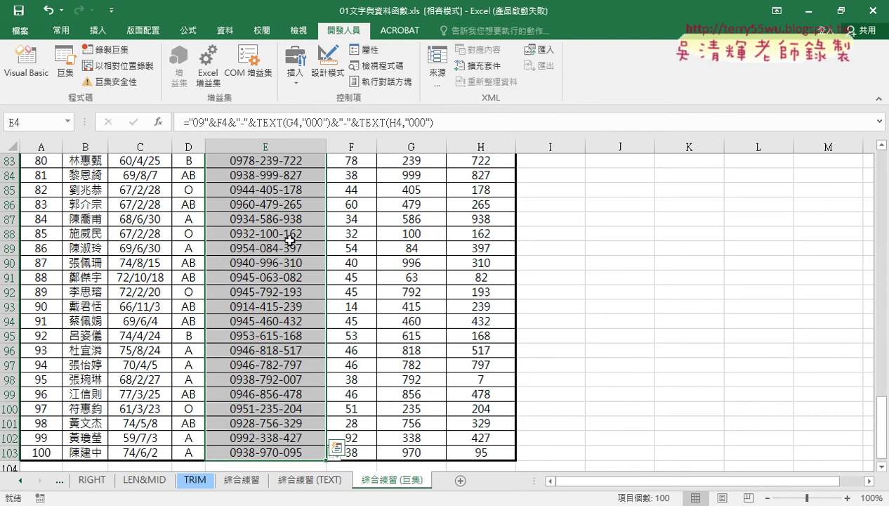
key(ctrl+z)
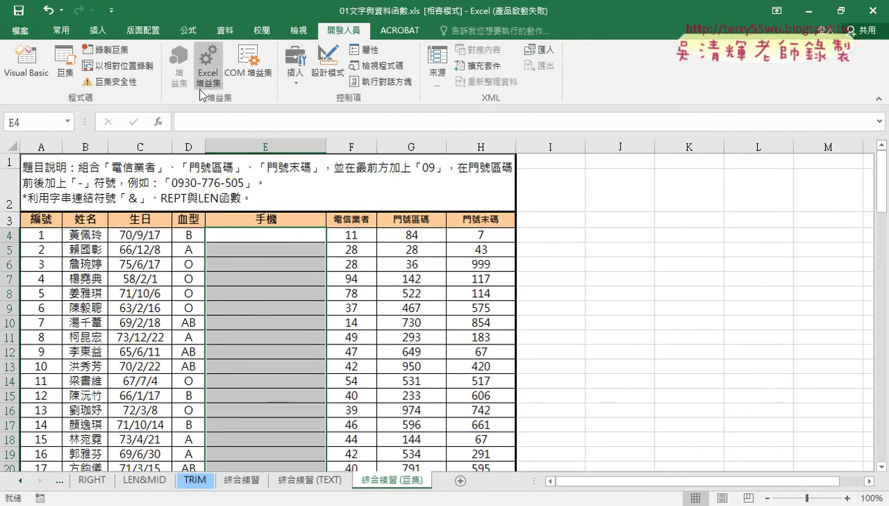
- Open Module1's macro code, copy the name 手機串接, and delete all the code
click(62, 70)
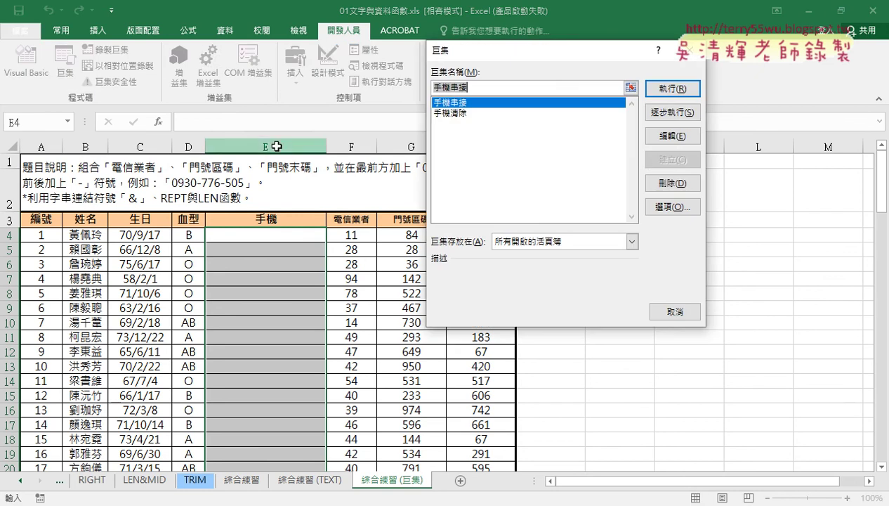
click(665, 146)
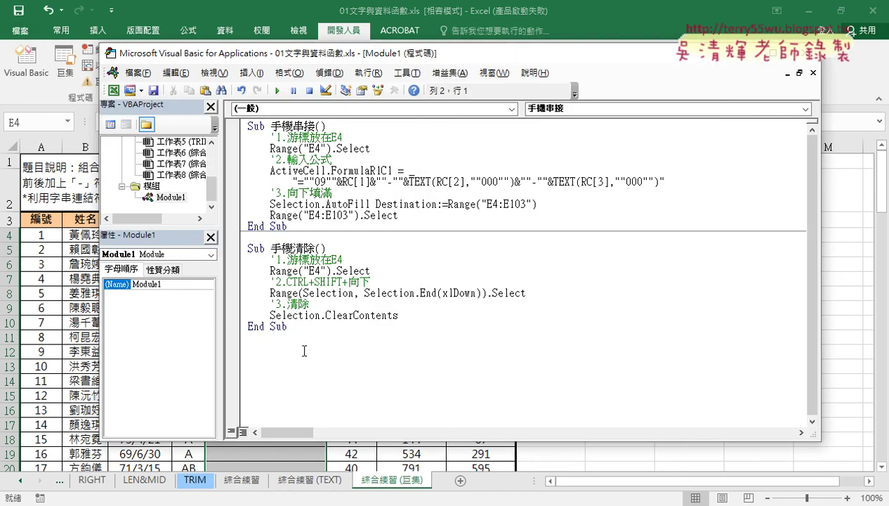
drag(271, 126, 316, 126)
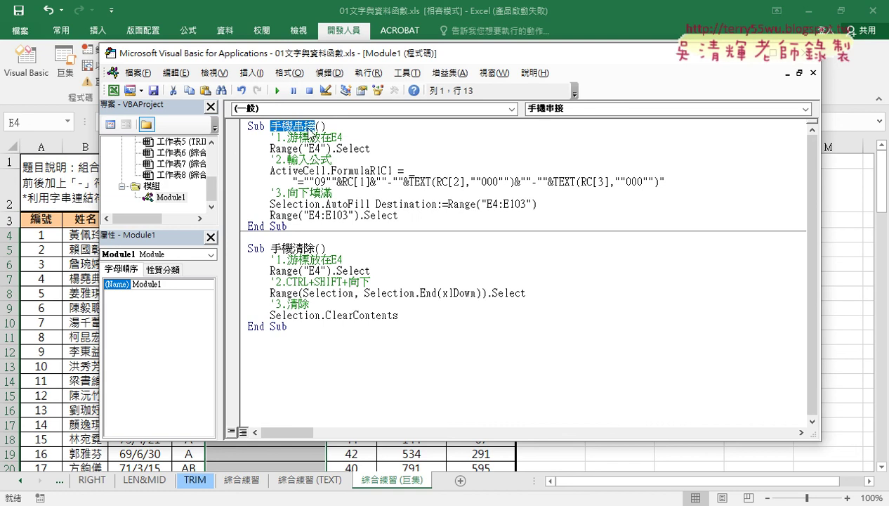
right_click(310, 127)
click(332, 153)
key(ctrl+a)
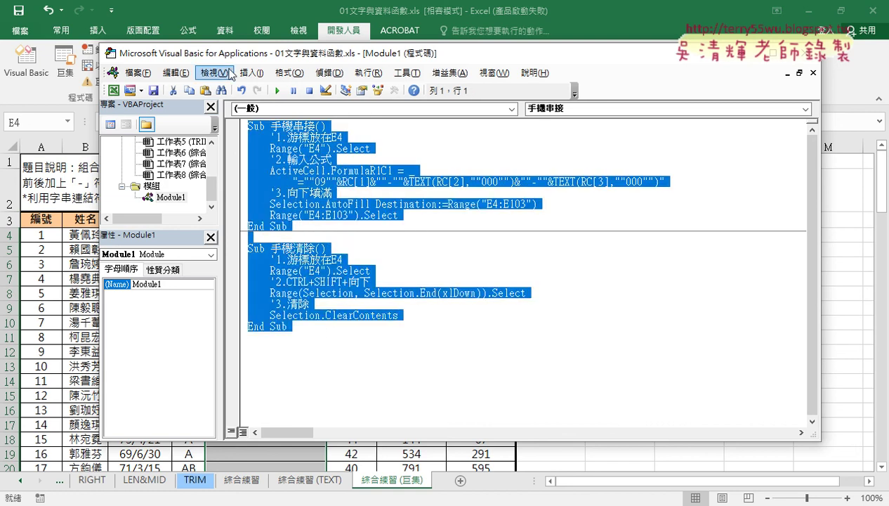
key(Delete)
- Record a new macro named 手機串接 that selects cell E4
click(807, 53)
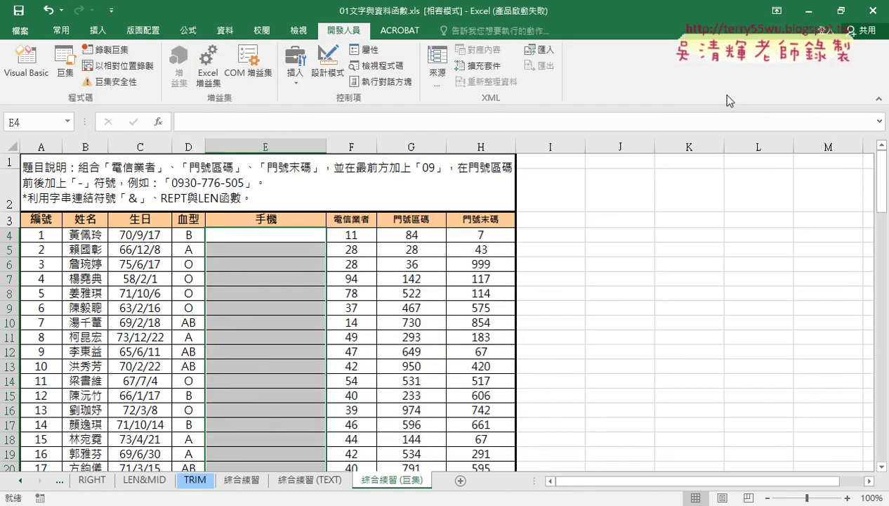
click(618, 219)
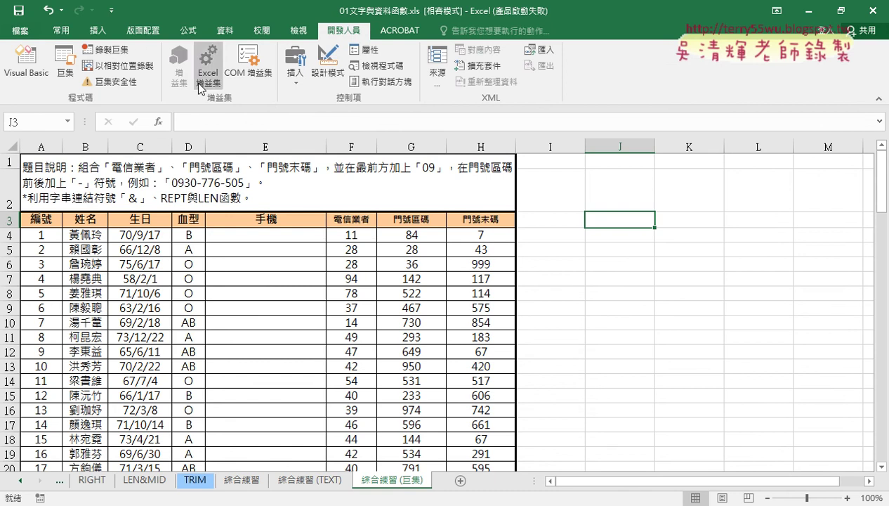
click(114, 50)
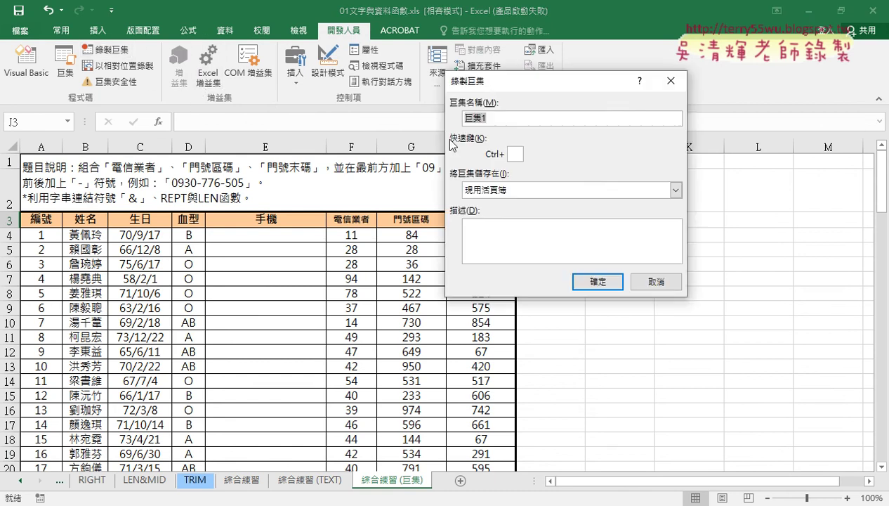
right_click(480, 118)
click(507, 158)
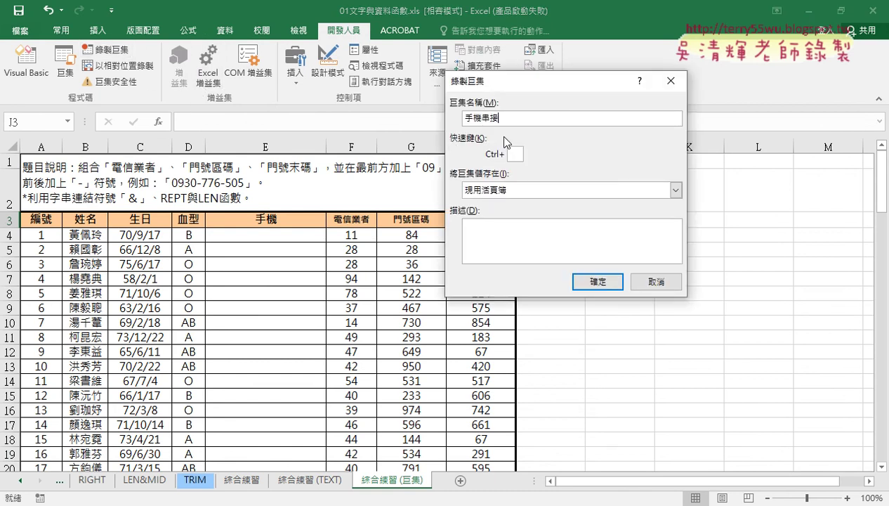
click(608, 282)
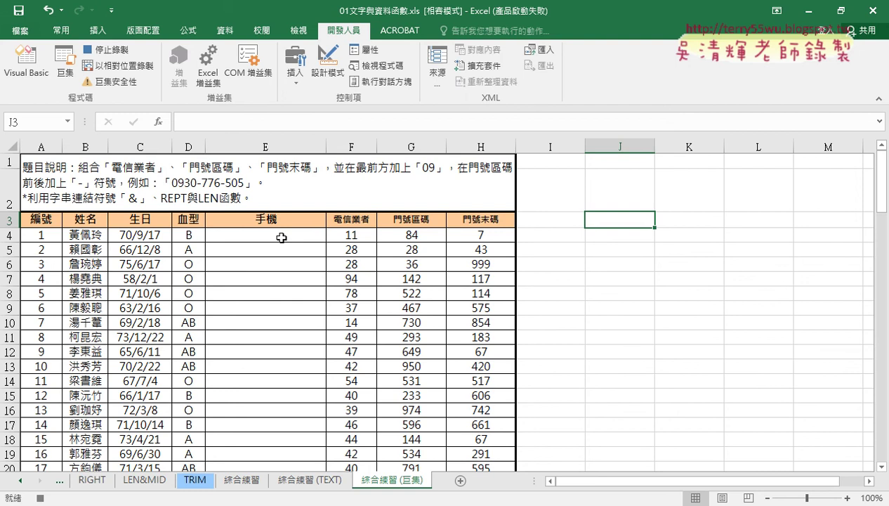
click(281, 239)
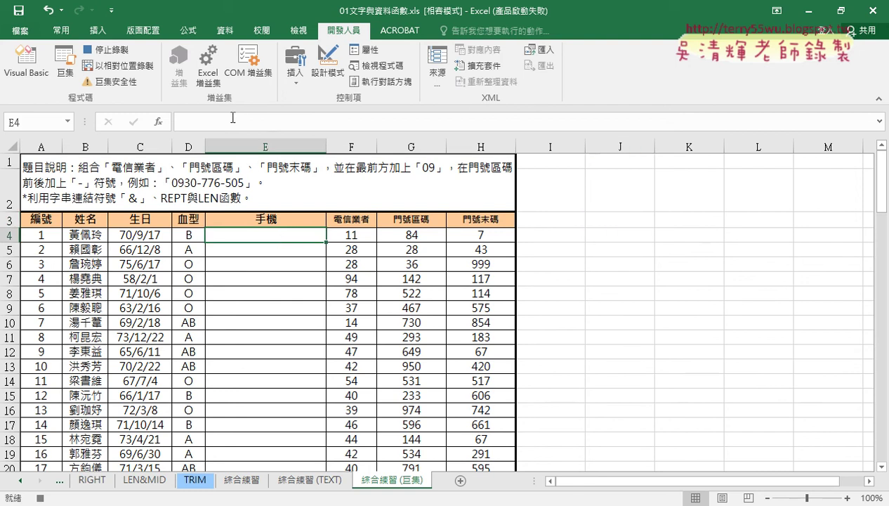
click(106, 50)
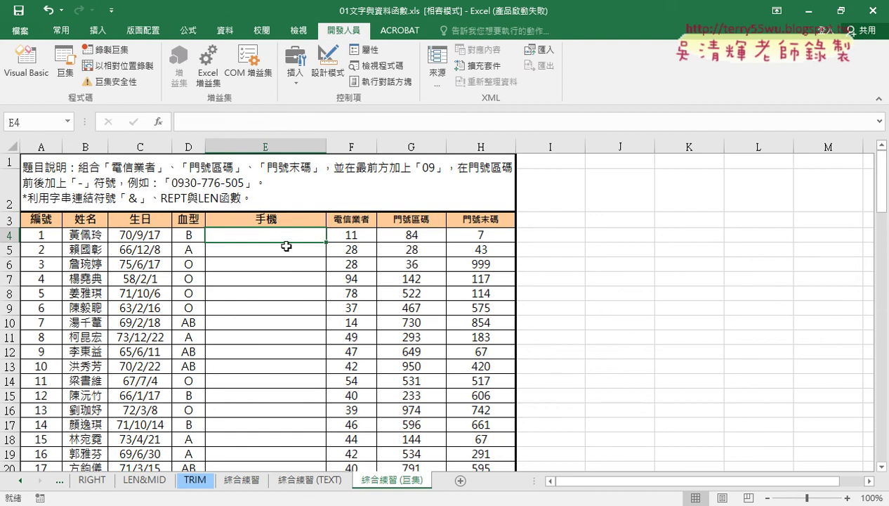
click(290, 278)
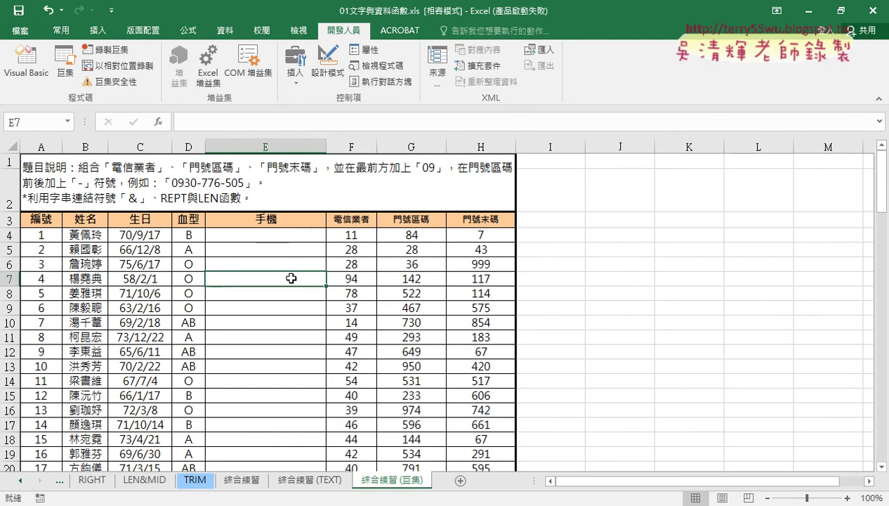
key(ctrl+shift+a)
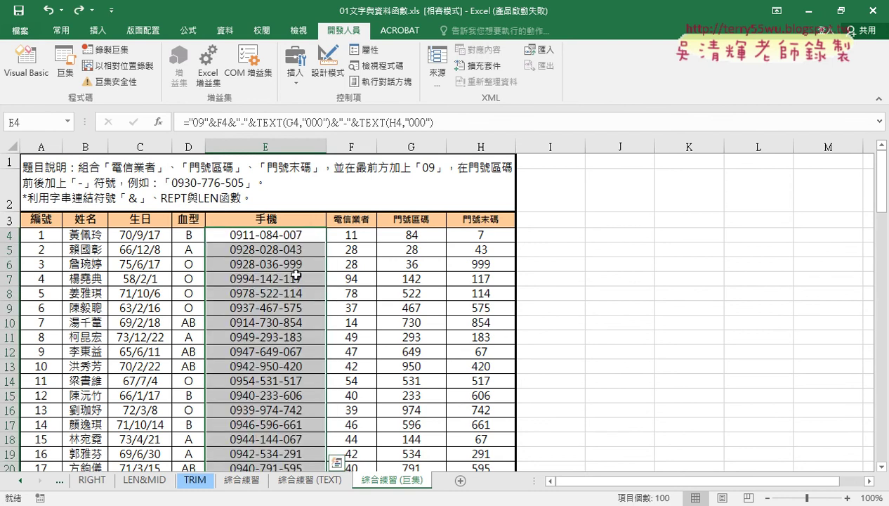
click(569, 251)
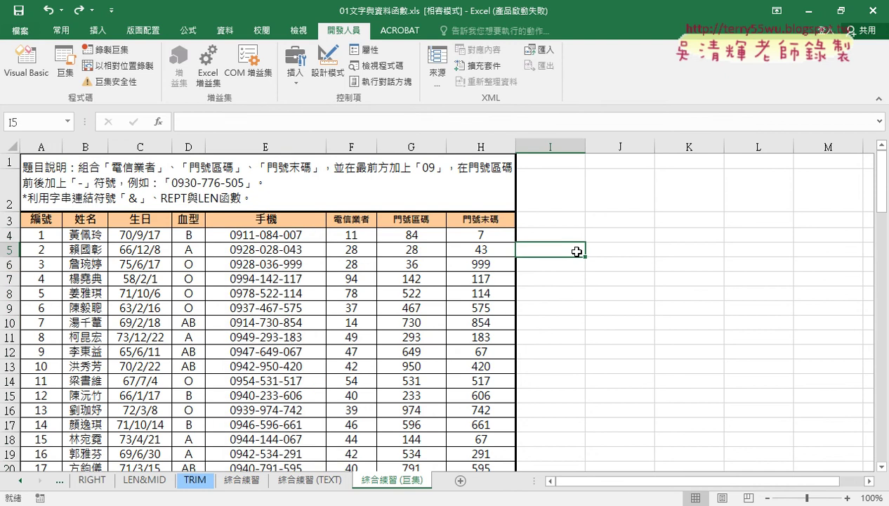
- Start recording 手機串接 again, replacing the existing macro of that name
click(127, 59)
right_click(520, 120)
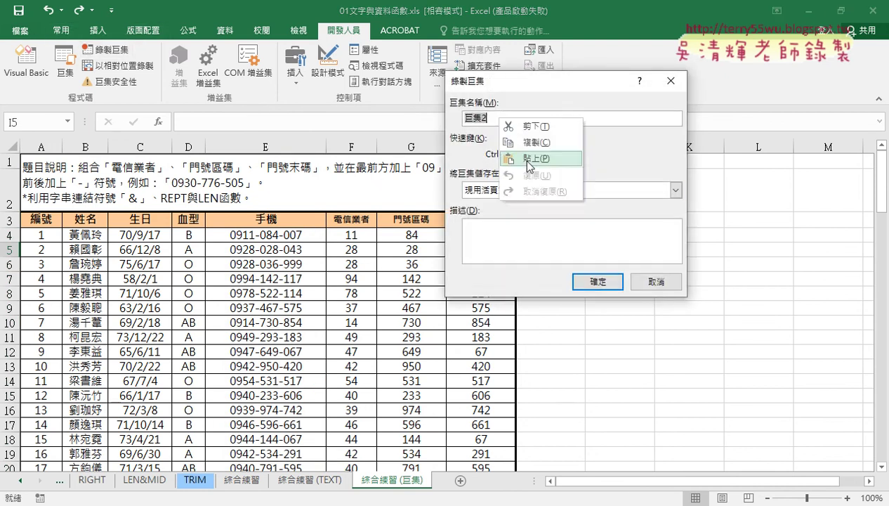
click(537, 162)
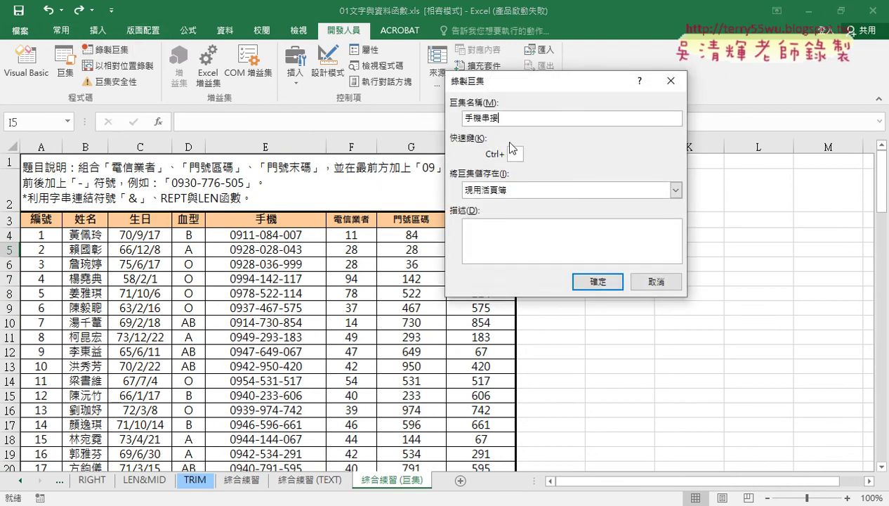
click(592, 284)
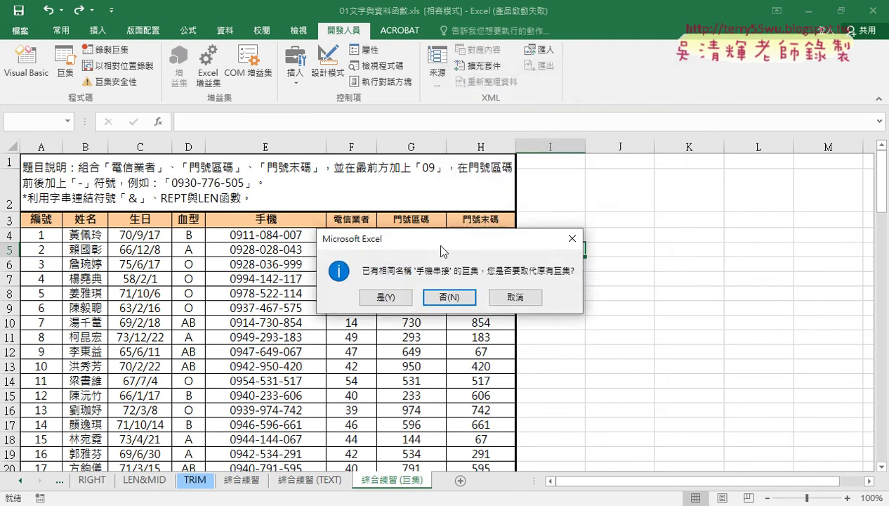
drag(439, 240, 519, 87)
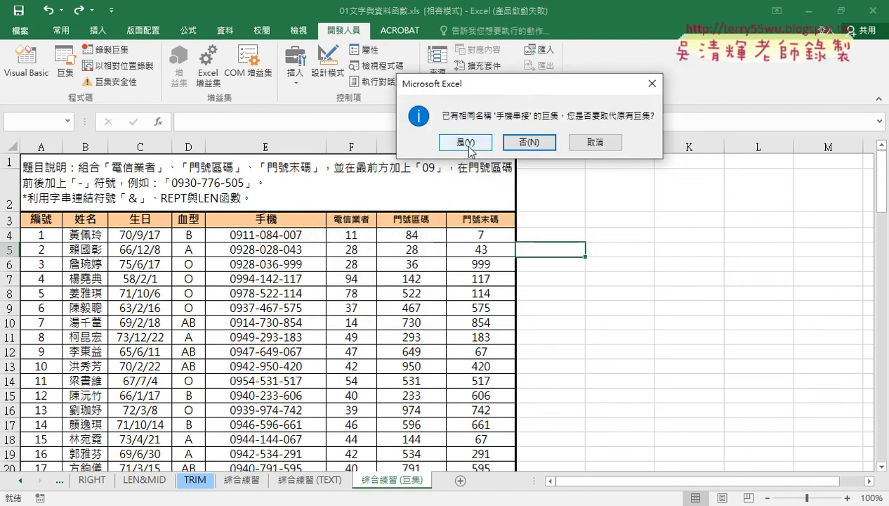
click(469, 144)
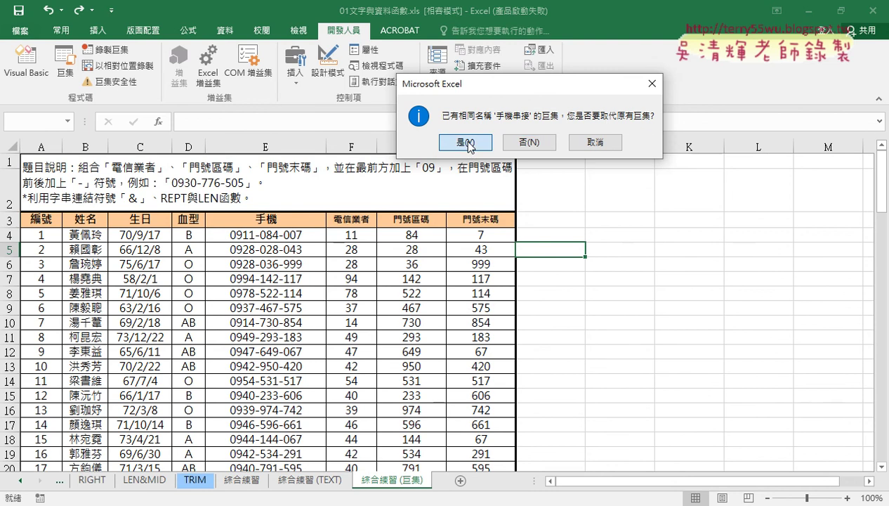
click(261, 237)
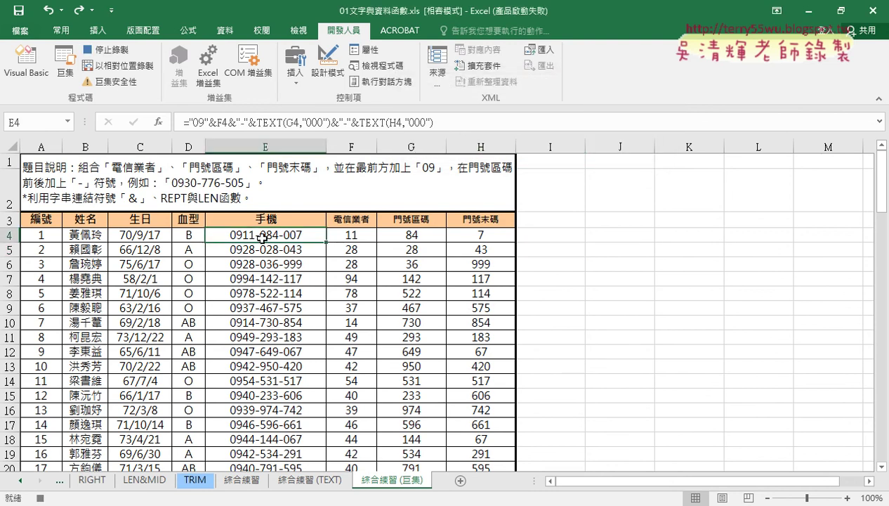
- Re-confirm E4's phone formula, fill it down to E103, and stop recording
click(266, 125)
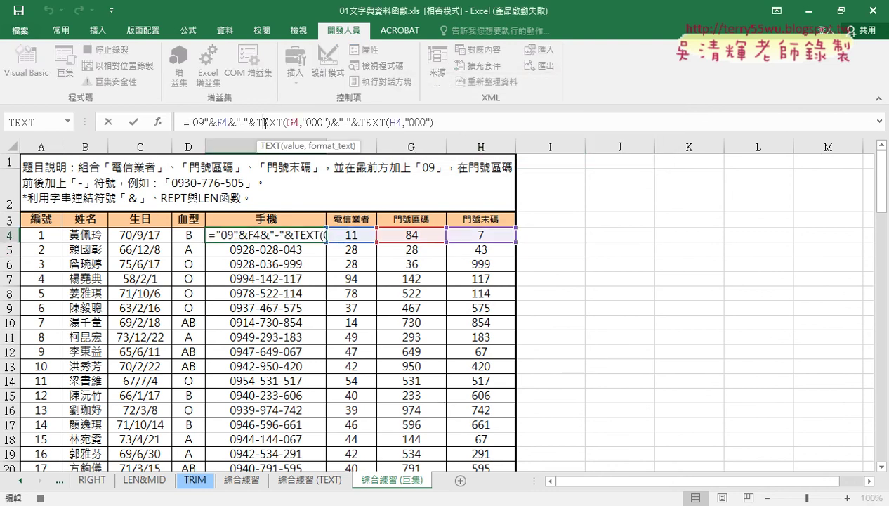
click(134, 124)
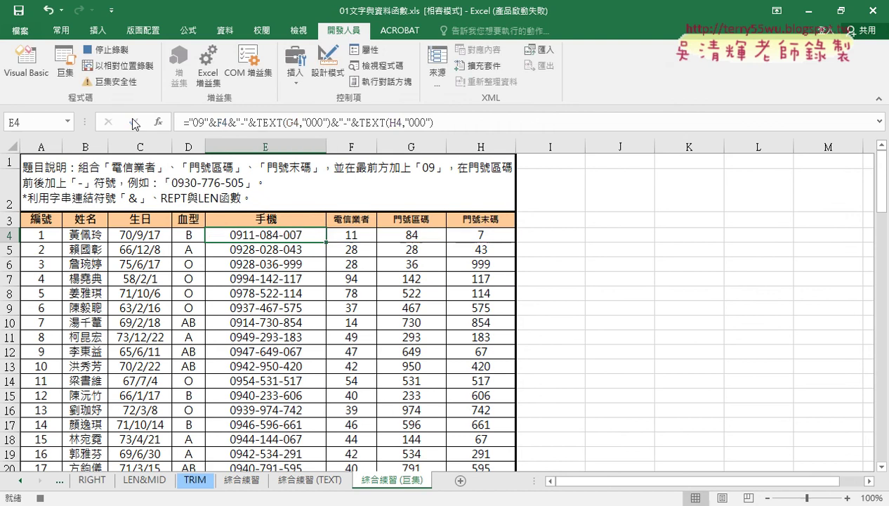
double_click(327, 242)
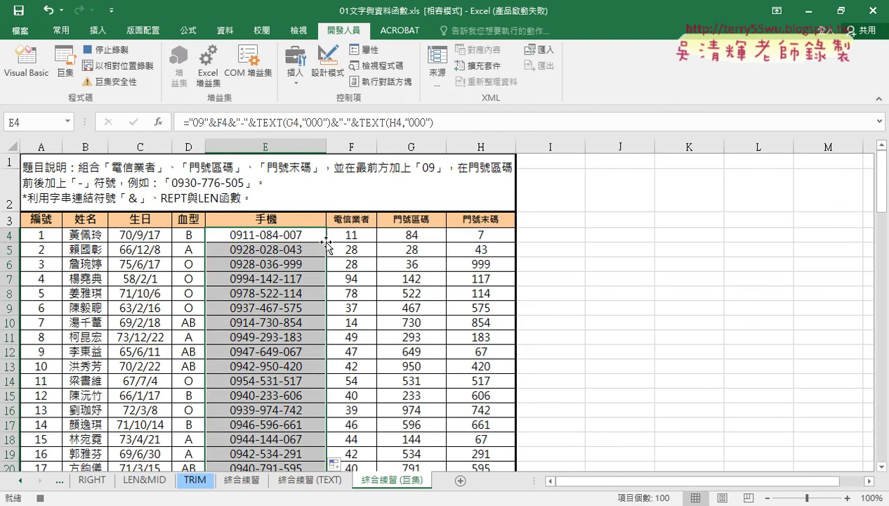
click(121, 50)
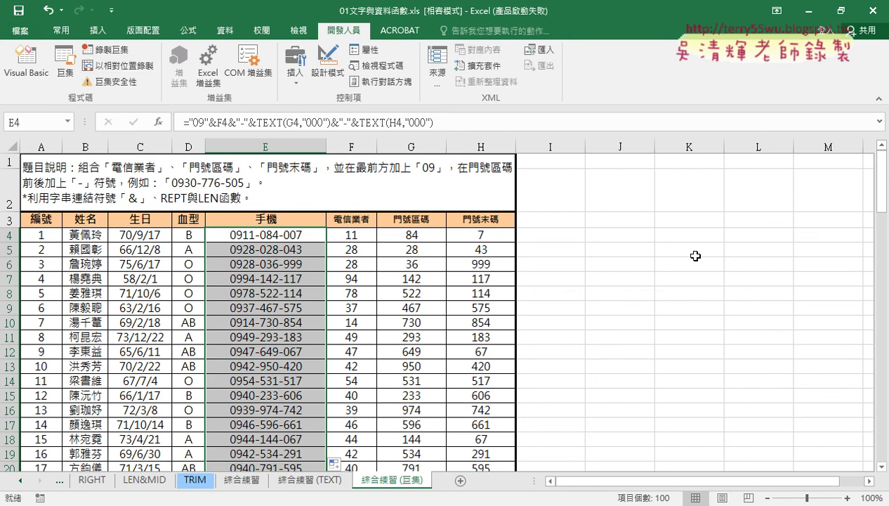
- Start recording a new macro named 手機清除
click(105, 50)
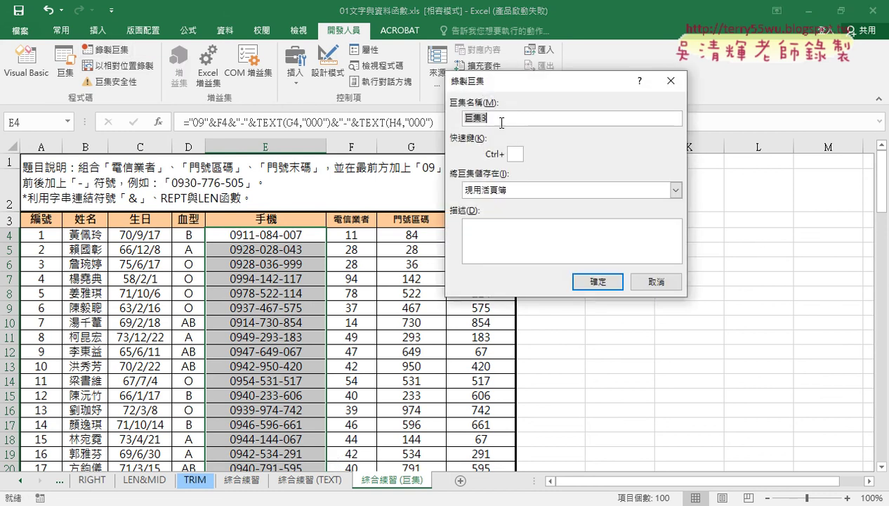
text(手機轉換)
key(BackSpace)
key(BackSpace)
text(ㄑㄧ)
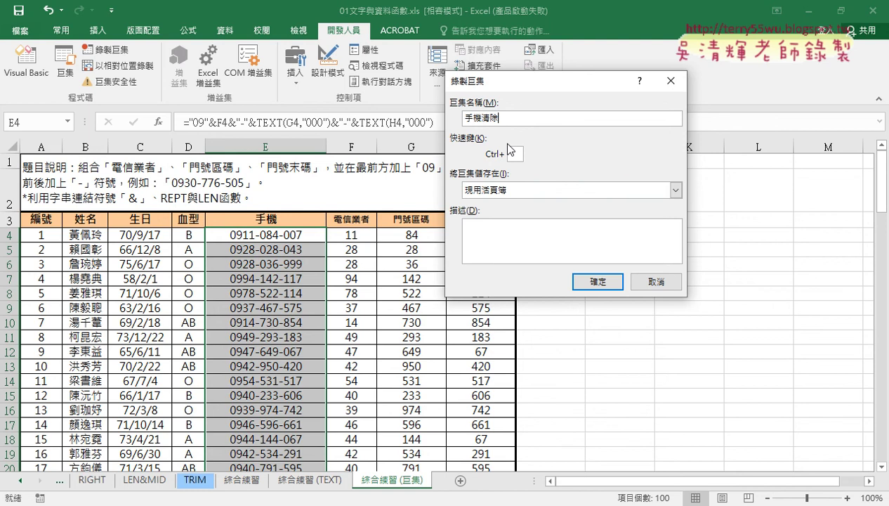
click(608, 284)
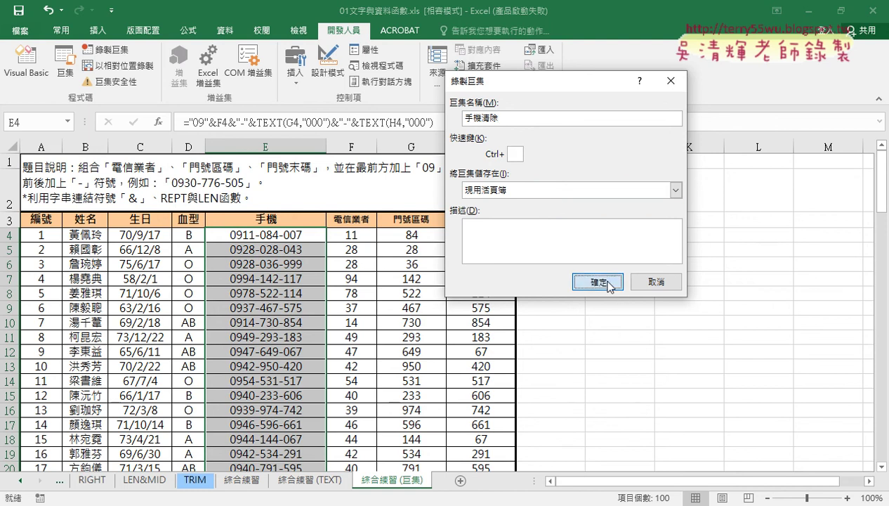
click(608, 283)
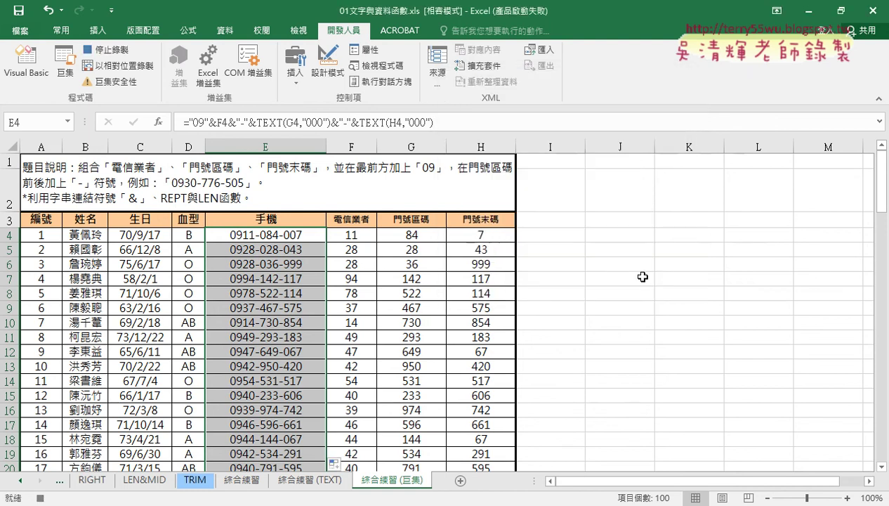
- Clear E4:E103, return to the top of the sheet, and stop recording
click(284, 235)
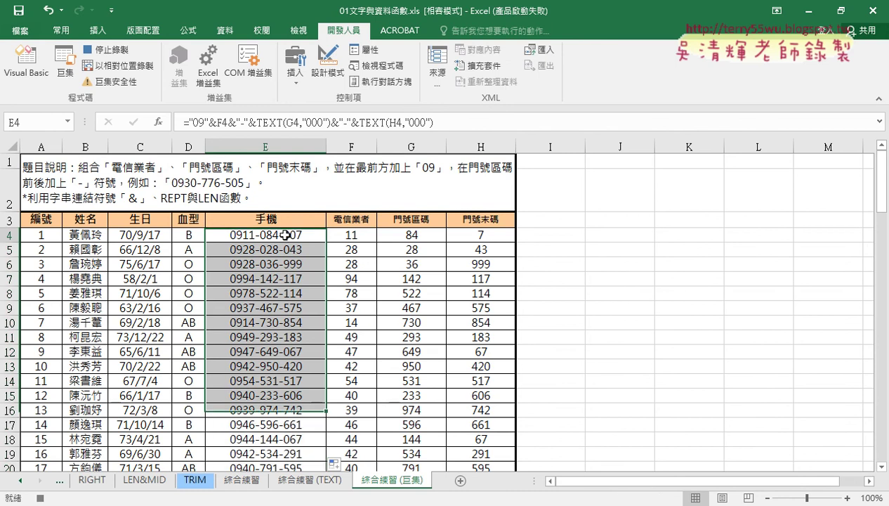
key(ctrl+shift+Down)
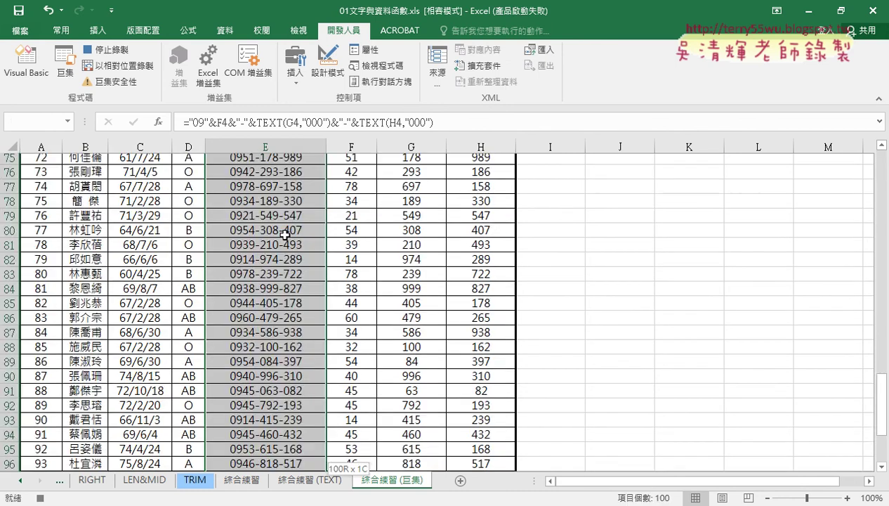
key(ctrl+BackSpace)
key(Delete)
scroll(285, 235, up, 1)
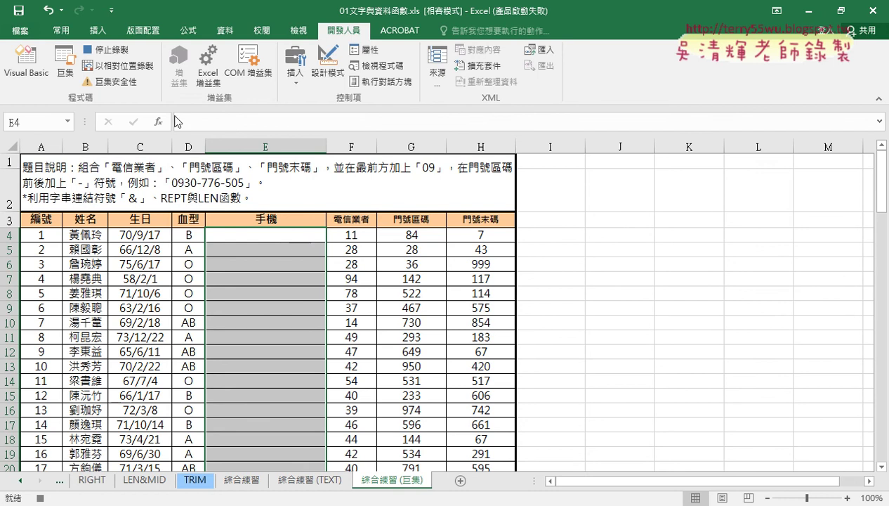
click(109, 50)
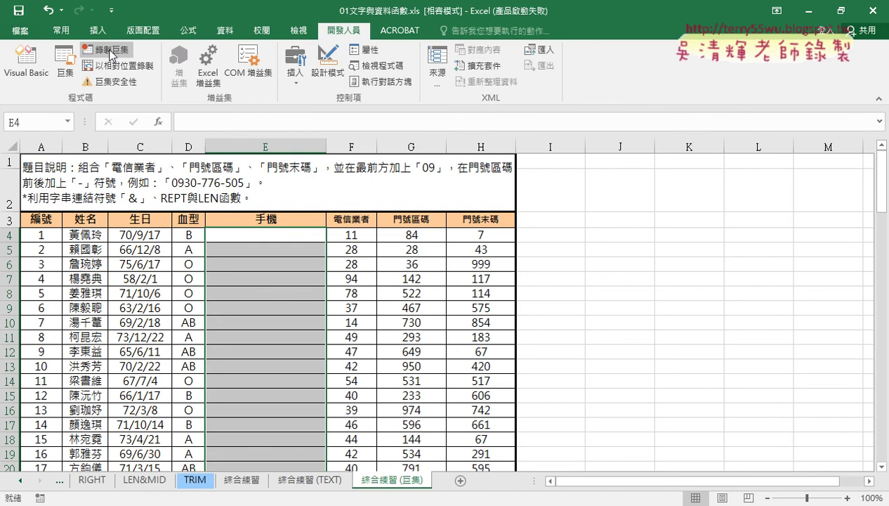
- Run the 手機串接 macro to fill the 手機 column with phone numbers
click(72, 73)
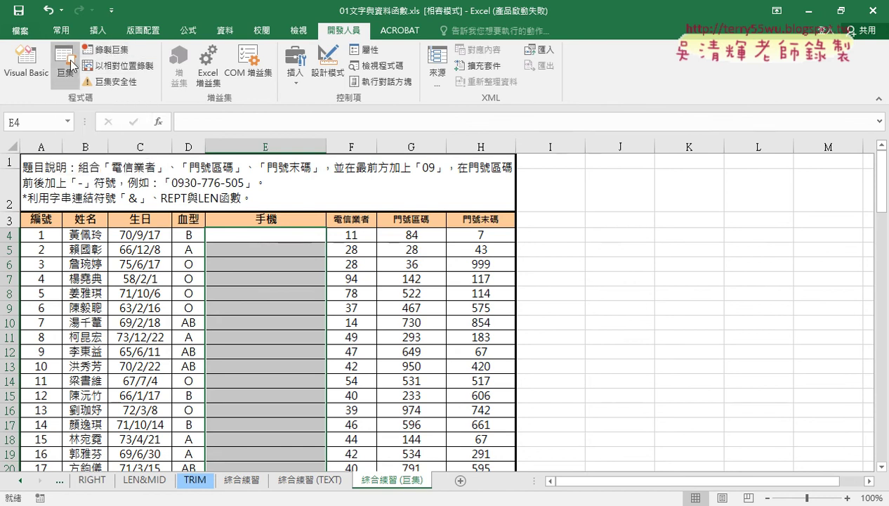
click(72, 65)
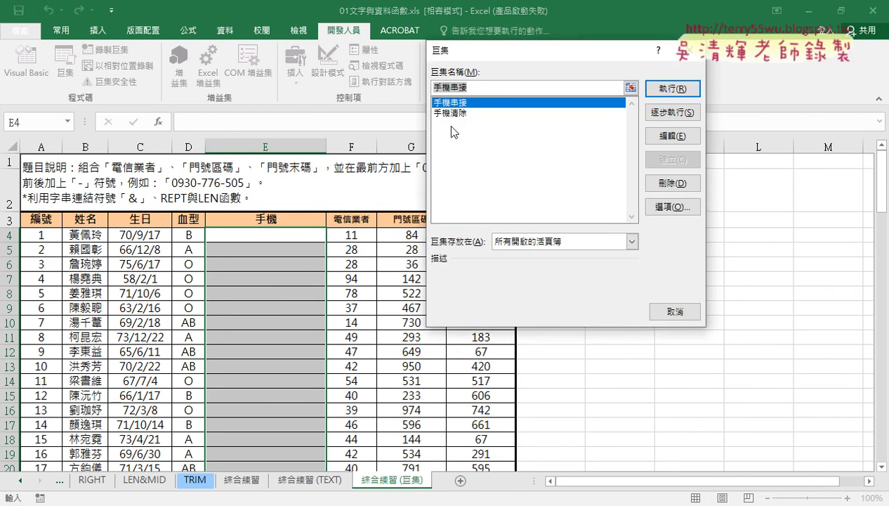
drag(495, 62, 557, 63)
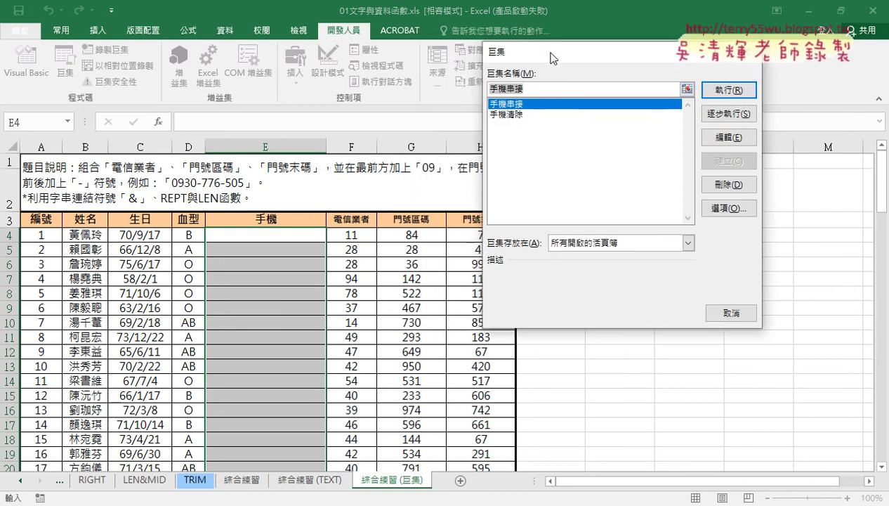
click(733, 96)
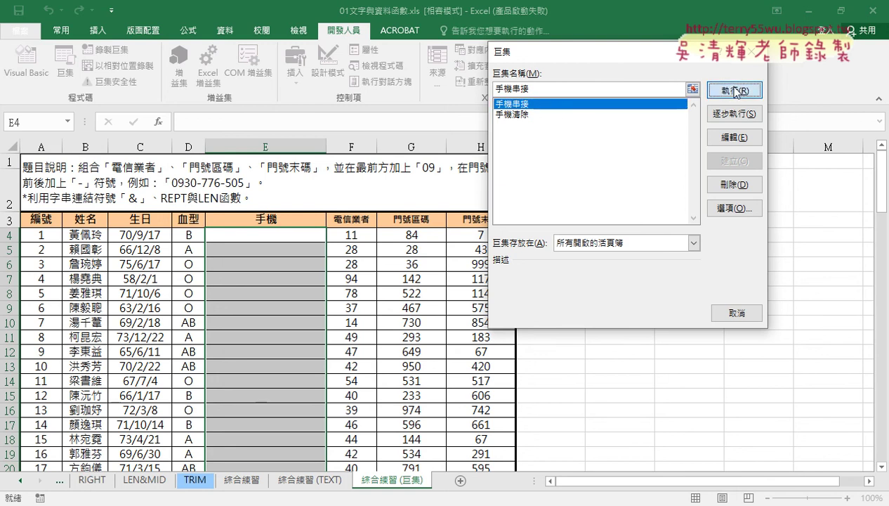
click(735, 91)
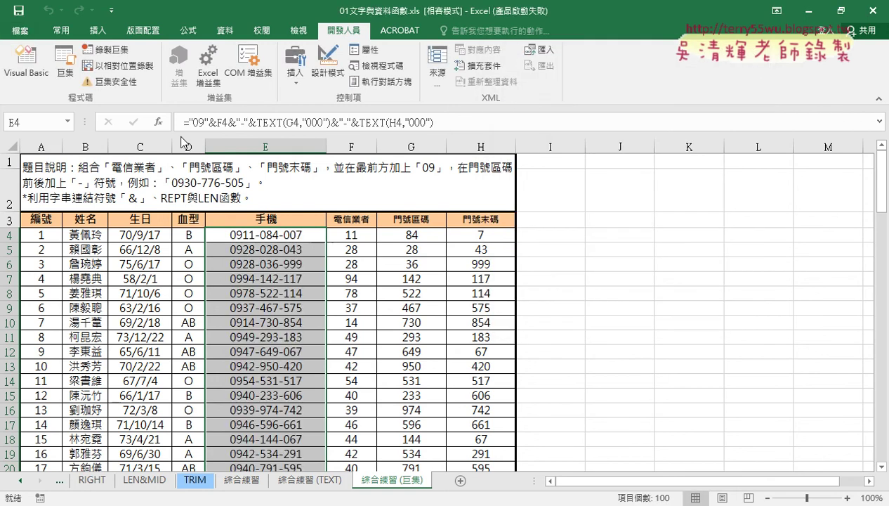
- Run the 手機清除 macro to empty the 手機 column
click(68, 76)
click(519, 114)
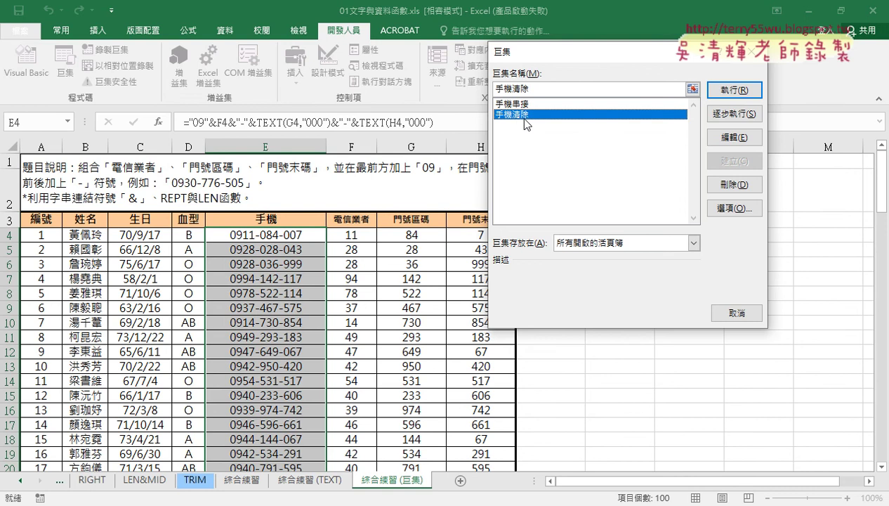
click(744, 90)
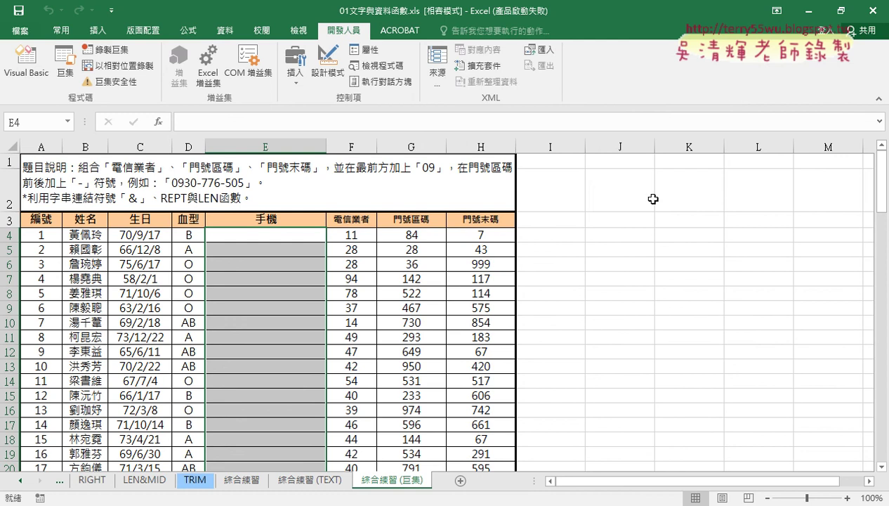
- Open the Developer Insert gallery to choose the Button (Form Control)
click(295, 91)
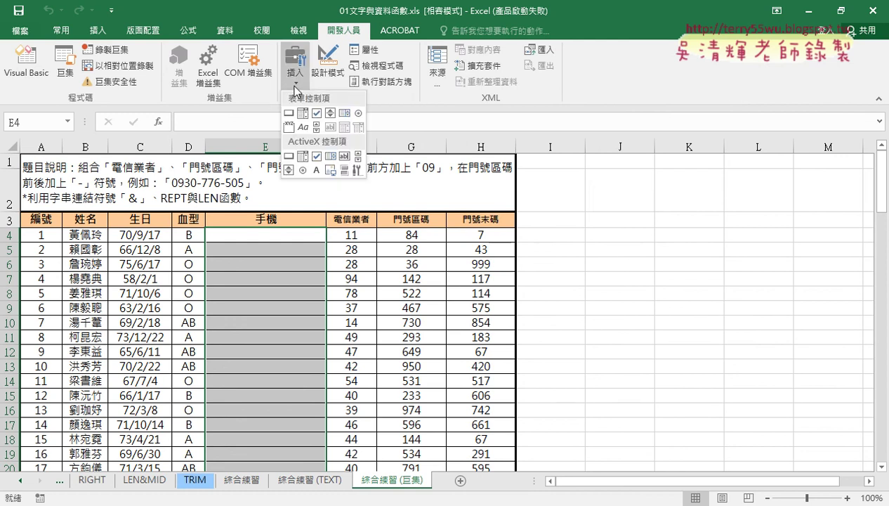
click(295, 87)
click(295, 87)
drag(293, 110, 292, 121)
drag(282, 68, 271, 114)
drag(48, 82, 219, 127)
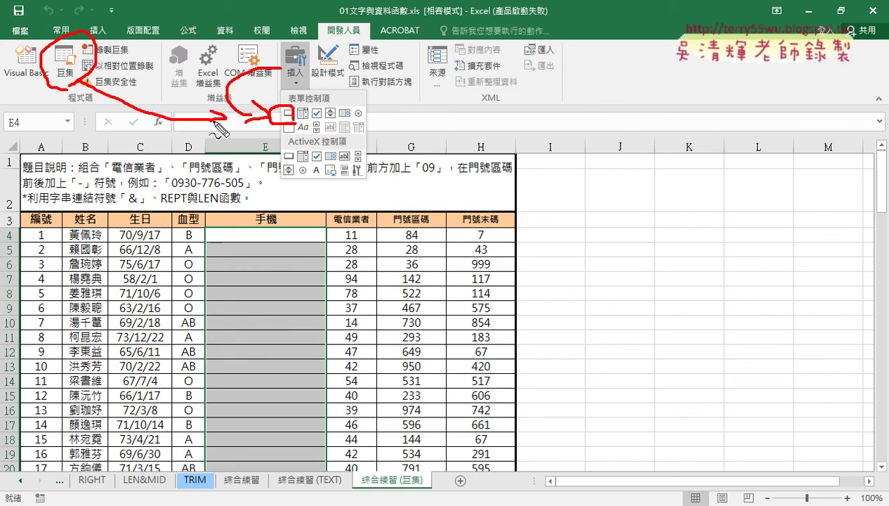
key(Escape)
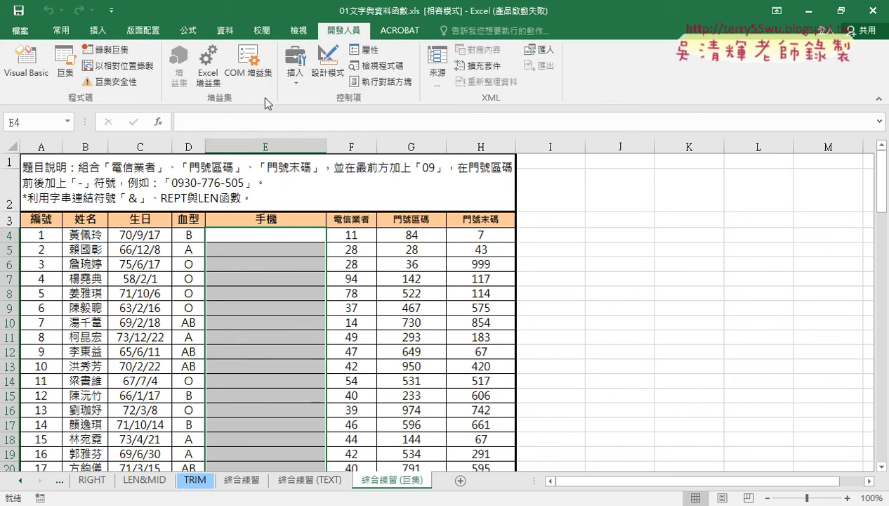
click(295, 71)
- Draw a form button beside the table near J3 and assign it the 手機串接 macro
click(290, 113)
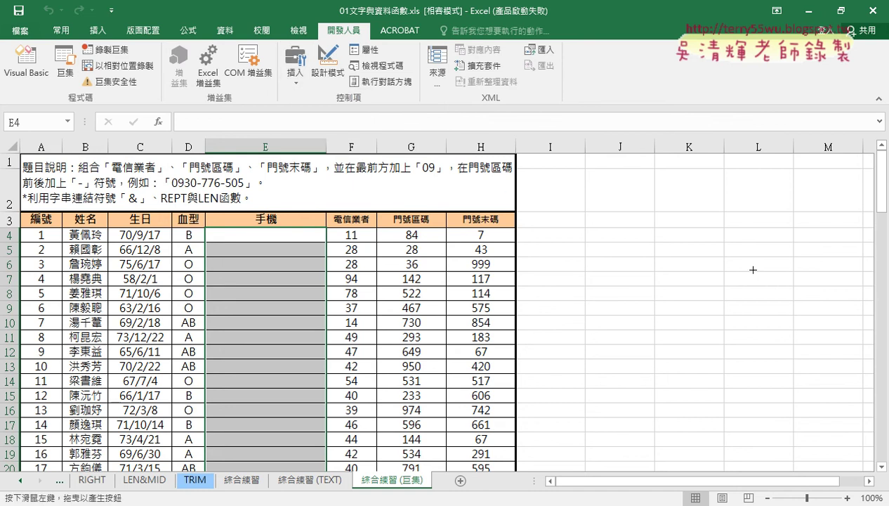
drag(564, 207, 675, 238)
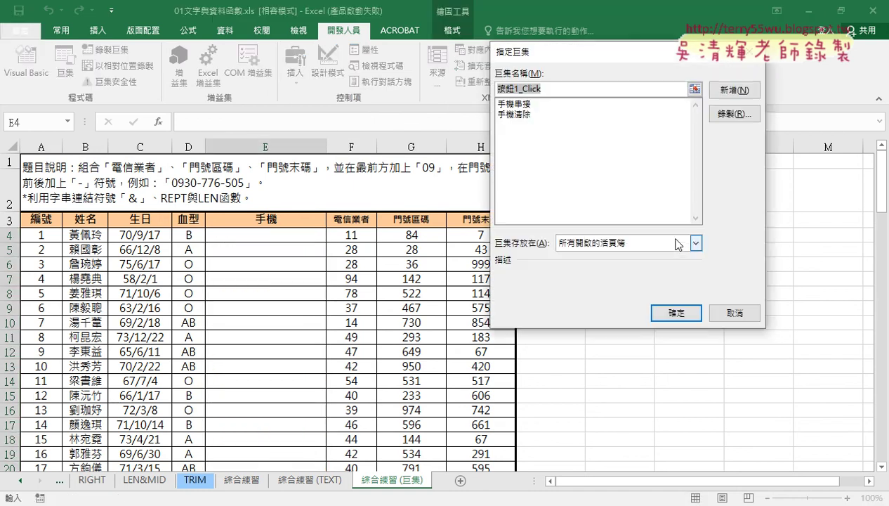
key(End)
click(522, 104)
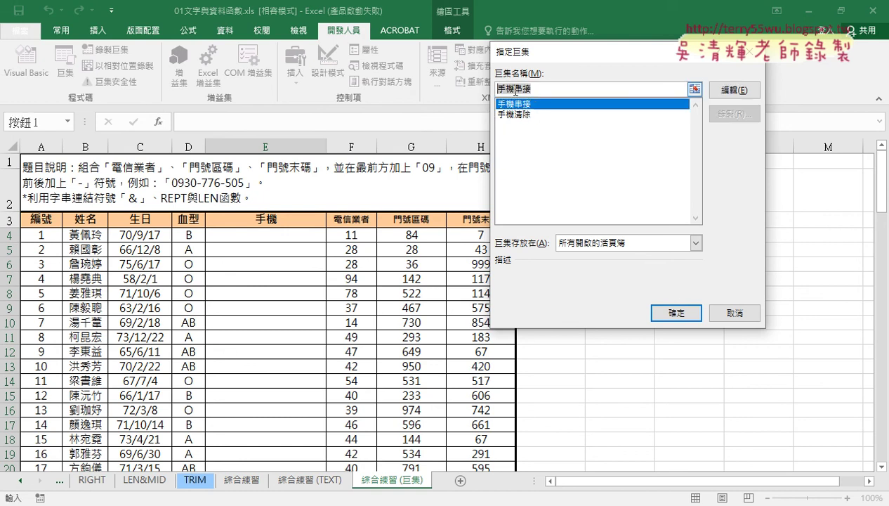
right_click(516, 90)
key(Escape)
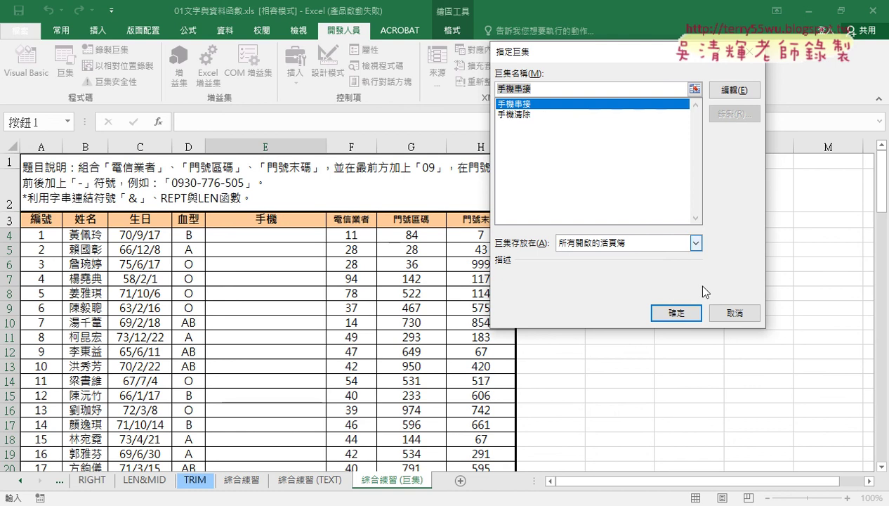
click(677, 313)
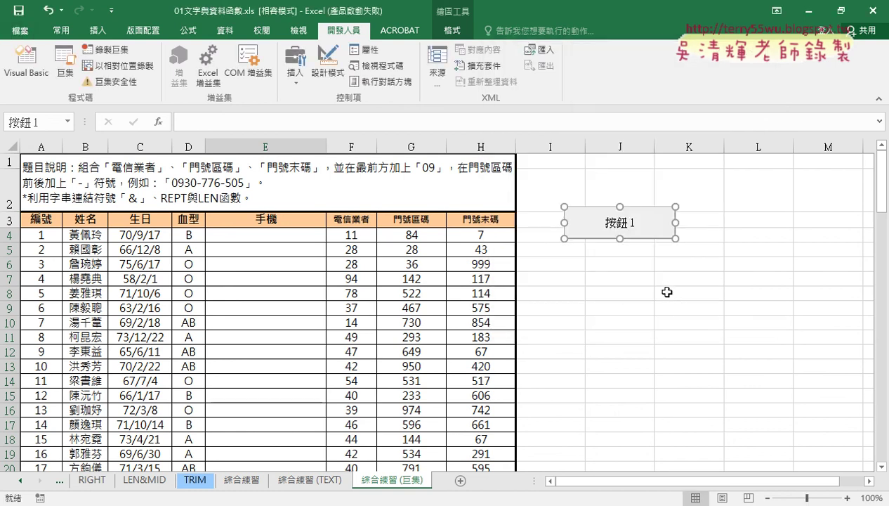
- Change the button's caption to 手機串接
click(603, 223)
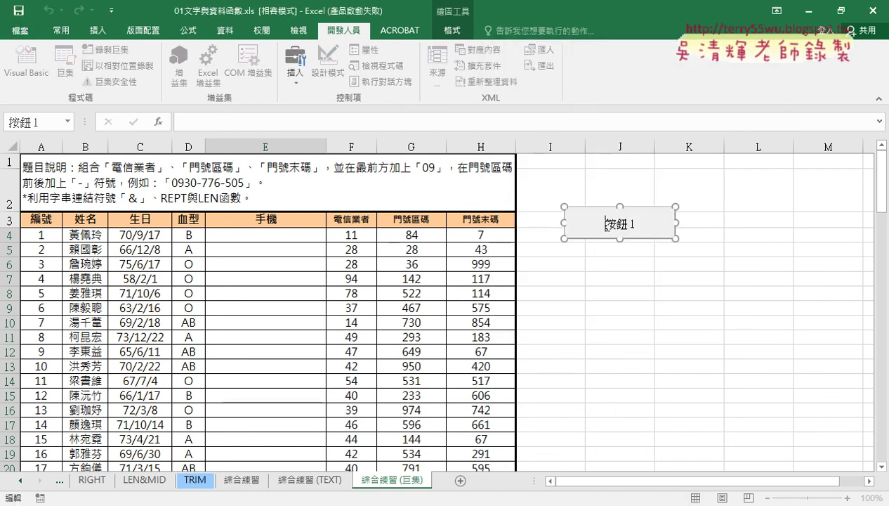
key(Delete)
key(Delete)
key(Delete)
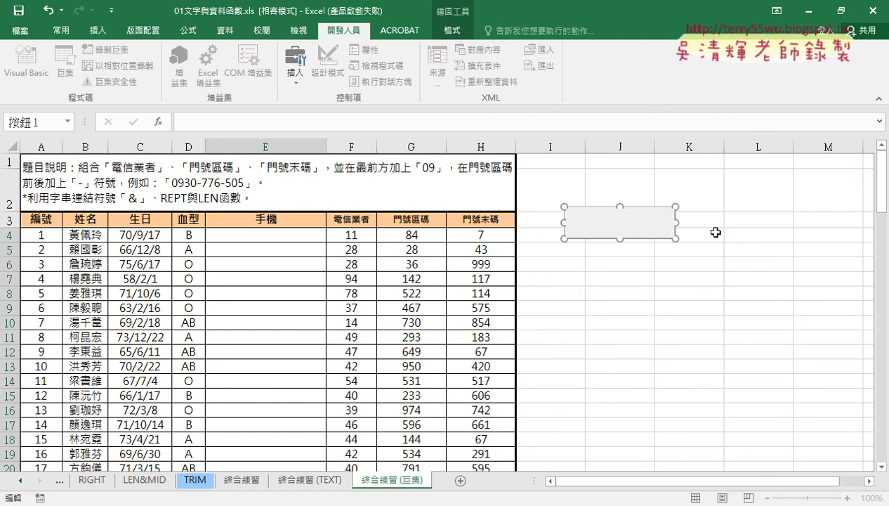
text(手機串接)
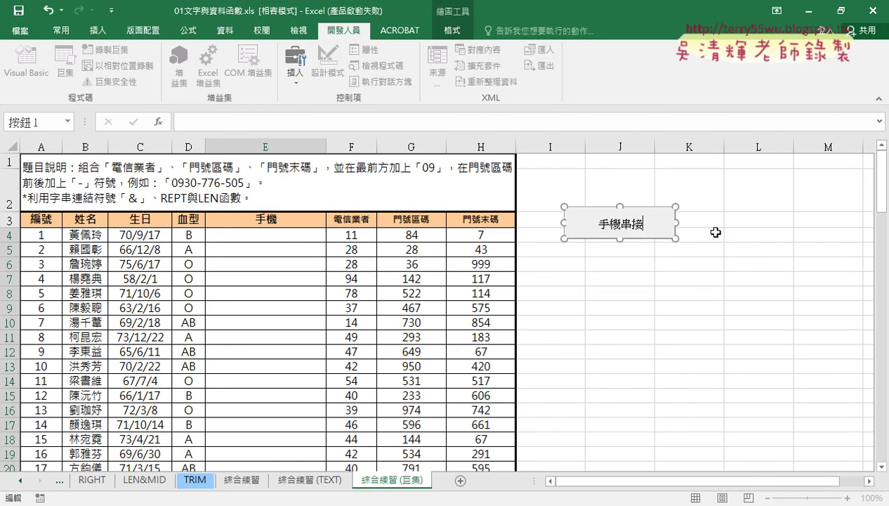
click(757, 276)
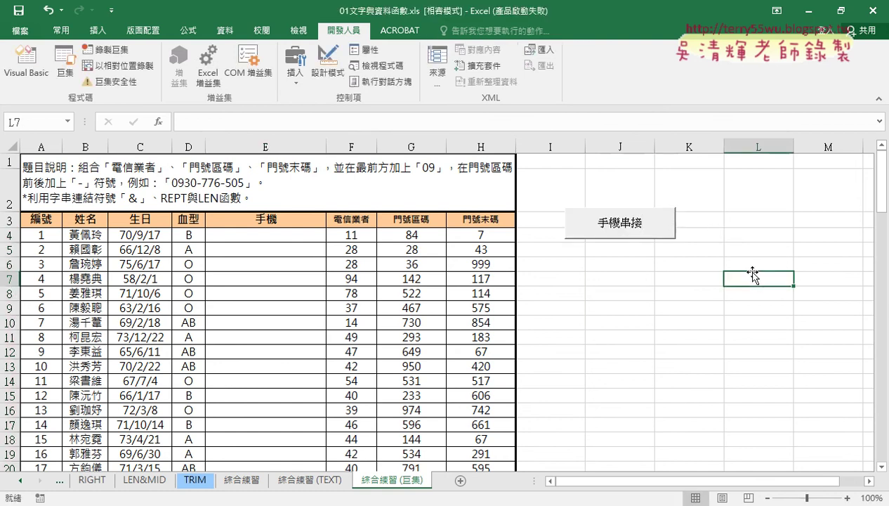
- Test 手機串接, then draw a second button below it assigned to 手機清除
click(621, 232)
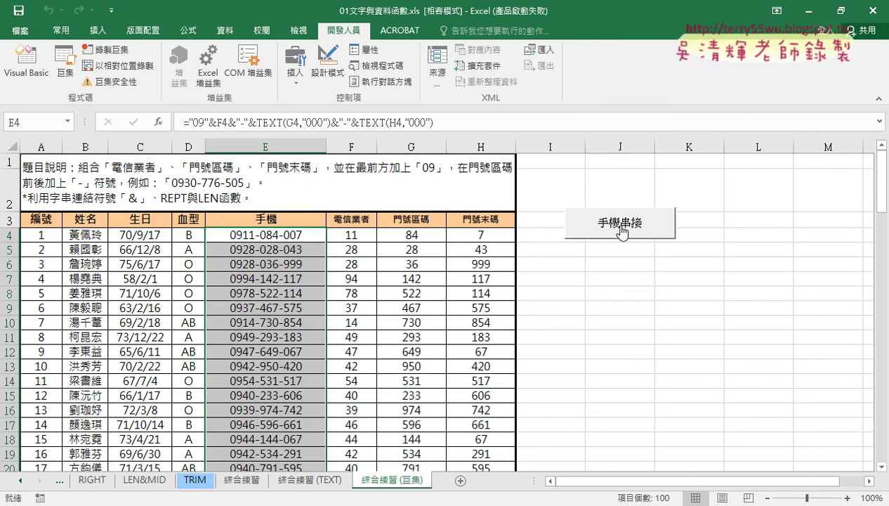
click(294, 74)
click(286, 107)
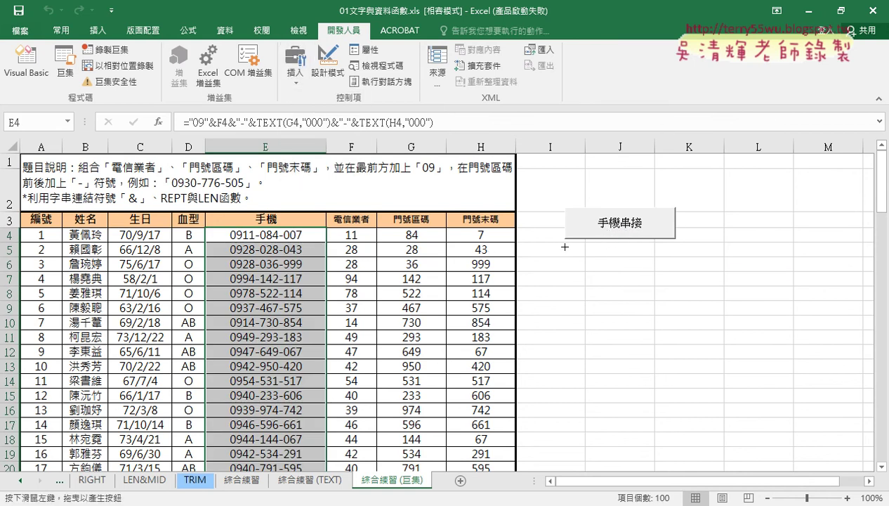
drag(567, 245, 673, 275)
click(523, 114)
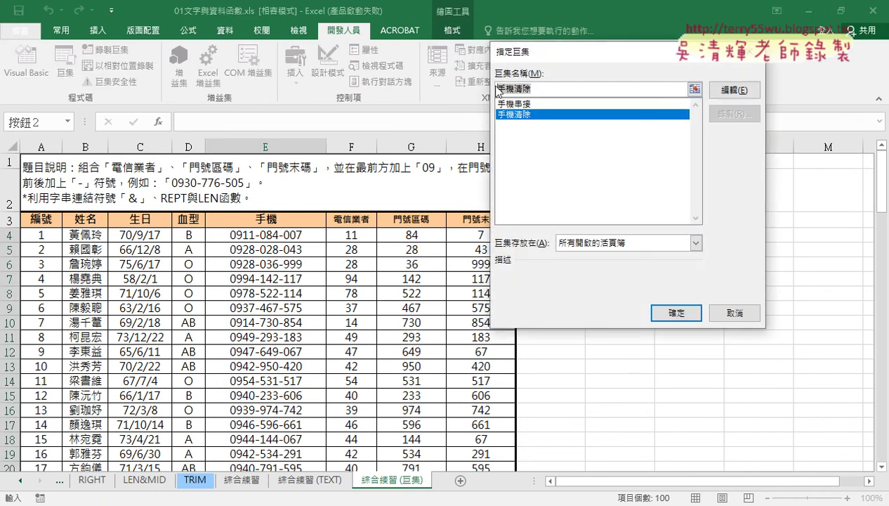
right_click(519, 89)
click(590, 199)
click(676, 313)
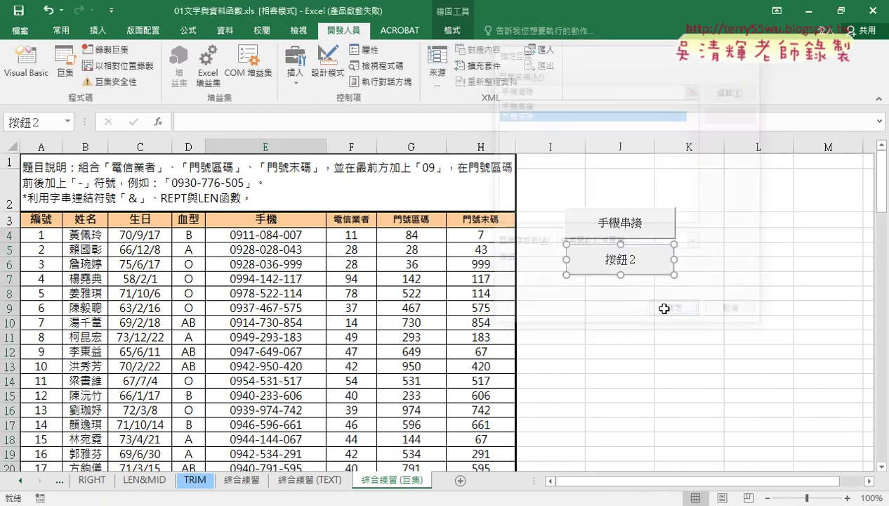
- Caption the second button 手機清除 and use it to clear the 手機 column
click(612, 264)
key(Delete)
key(Delete)
key(Delete)
key(Delete)
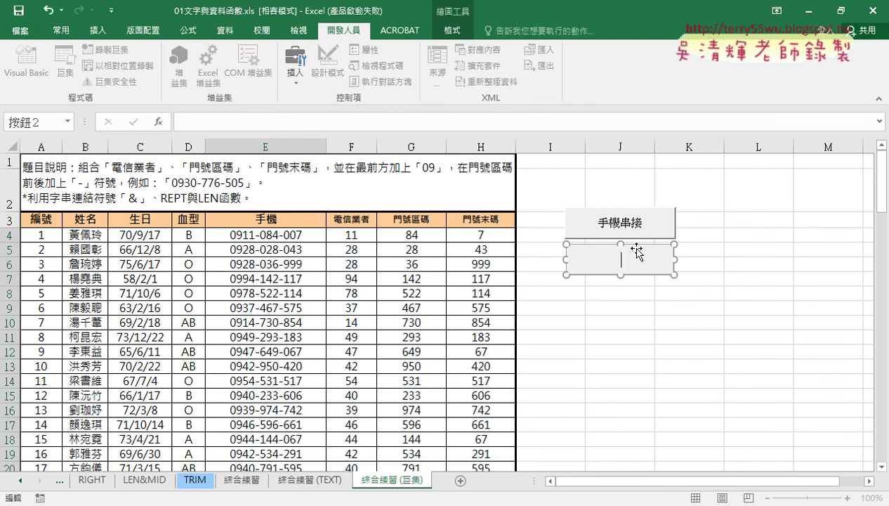
text(手機清除)
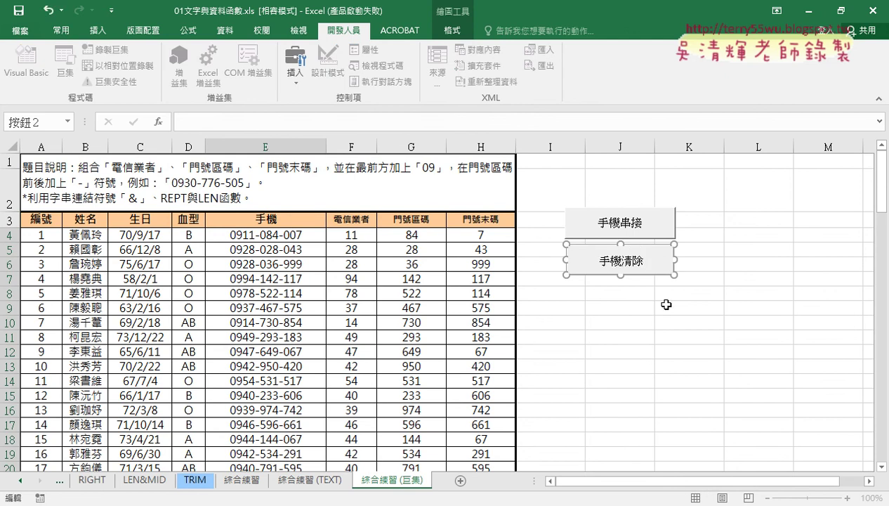
click(656, 347)
click(622, 265)
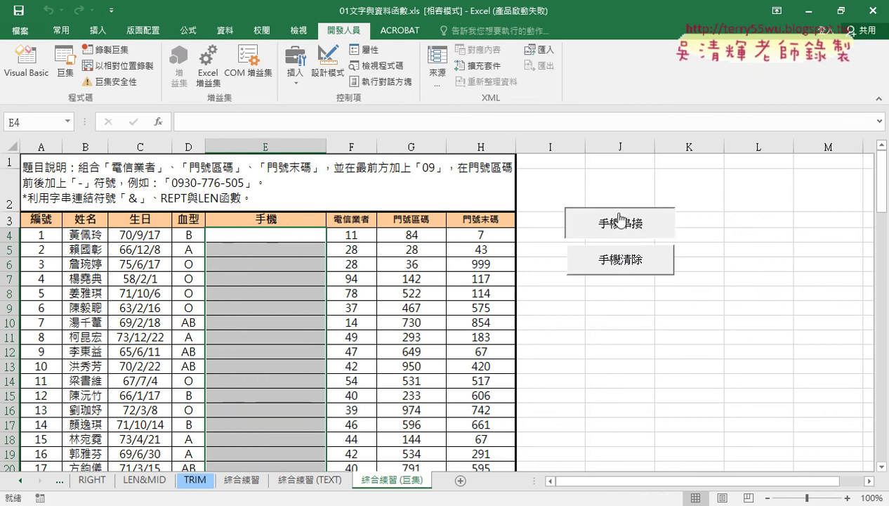
- Alternate the 手機串接 and 手機清除 buttons, ending with the 手機 column refilled
click(598, 223)
click(618, 261)
click(618, 223)
click(618, 260)
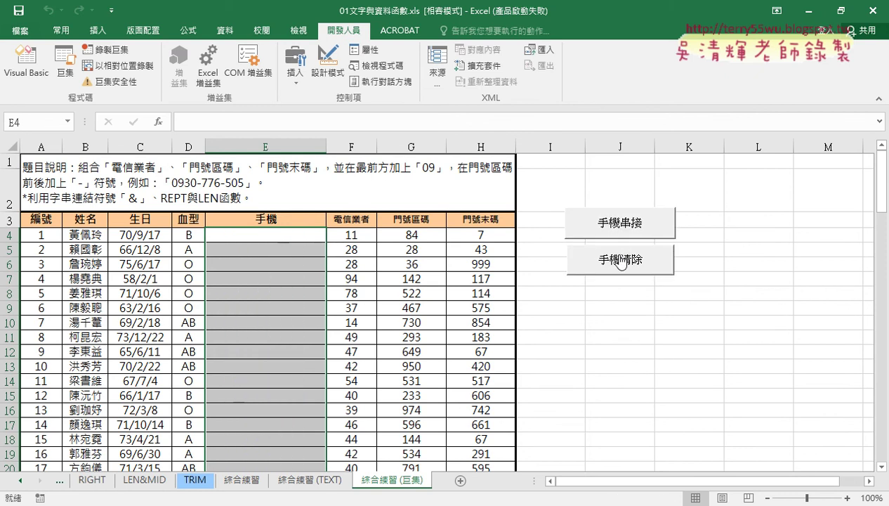
click(620, 232)
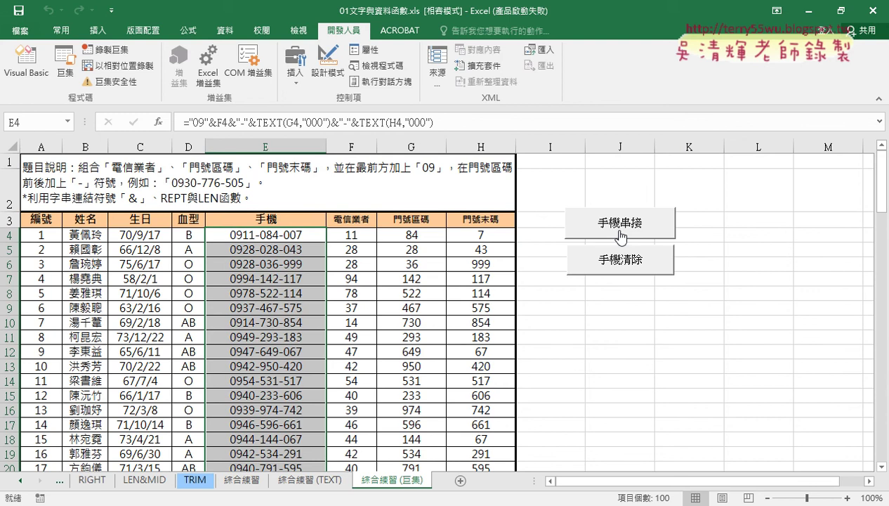
click(112, 11)
- View the Customize Ribbon page of Excel Options, then close it without changes
click(140, 250)
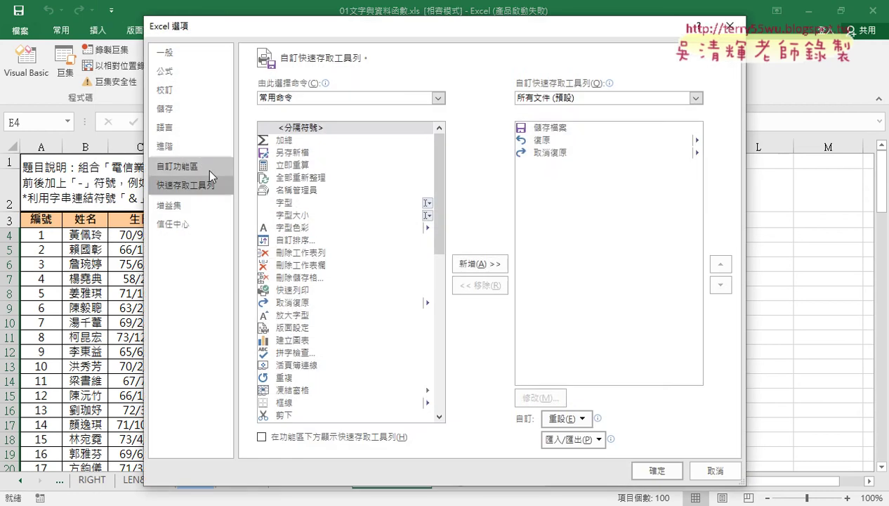
click(186, 166)
click(724, 473)
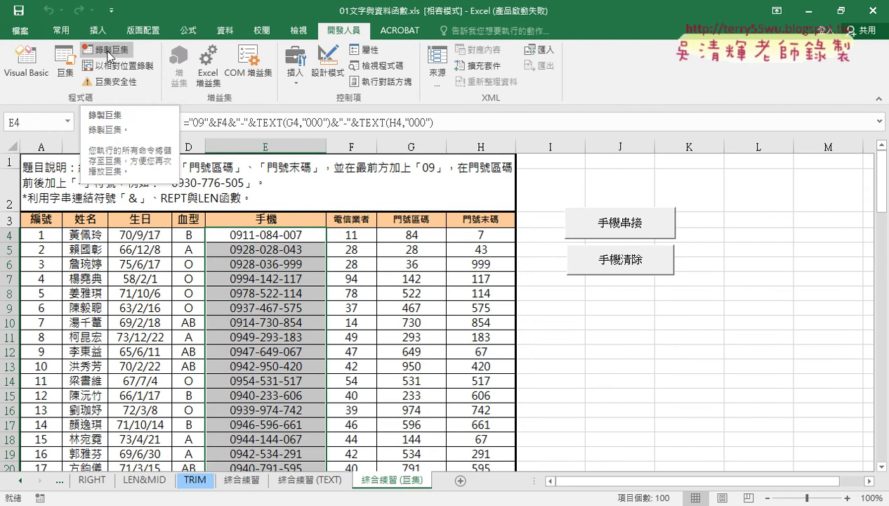
- Cancel the Record Macro dialog and bring up the Developer Insert form-controls gallery
click(109, 56)
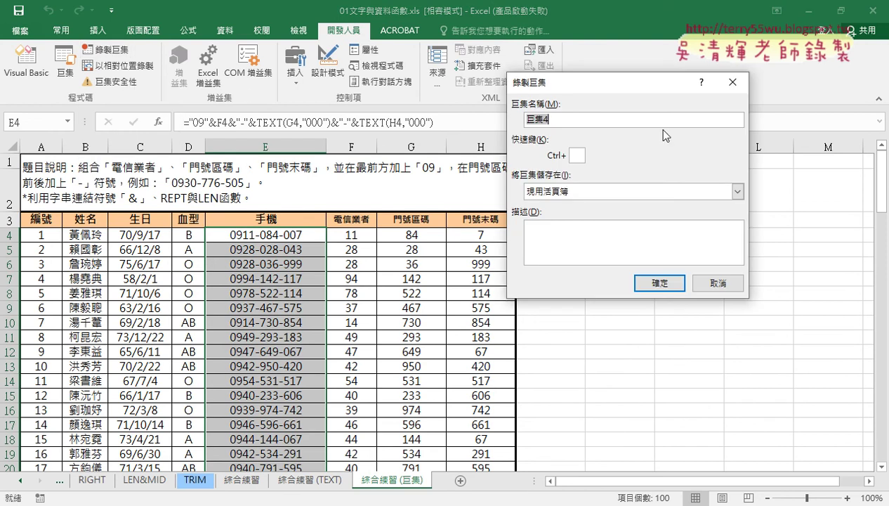
click(716, 283)
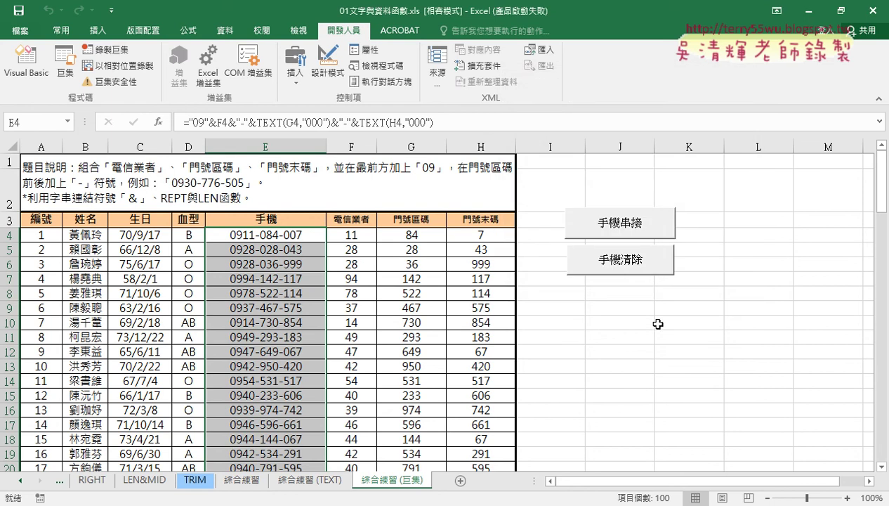
click(294, 78)
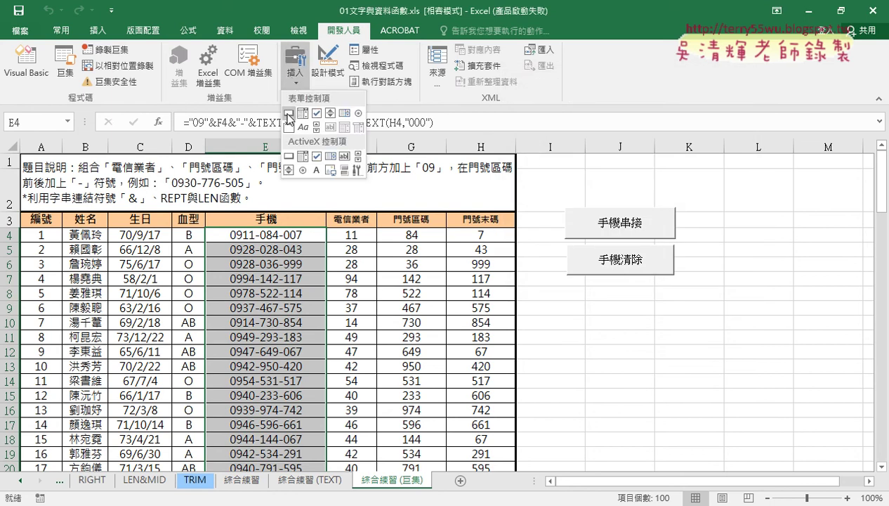